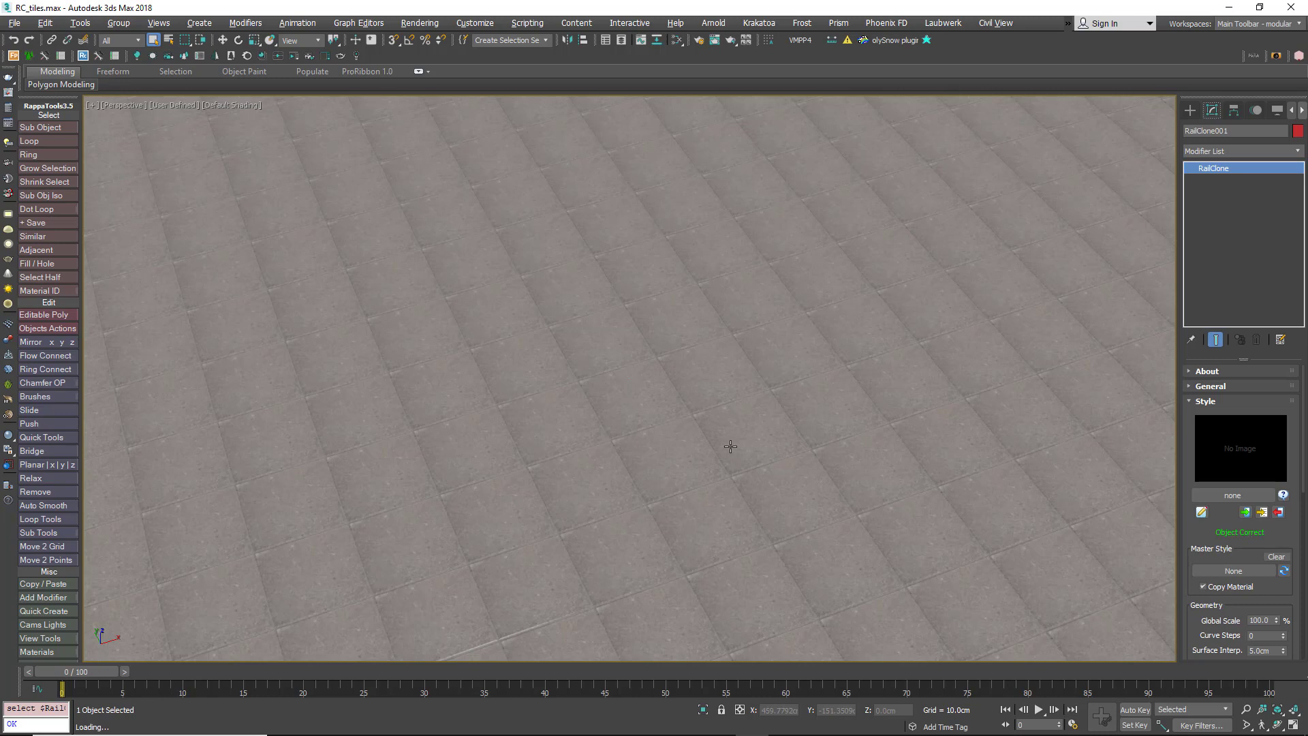
- Show the rc_Tile_001 segment's padding and alignment settings in the RailClone style graph
{"action": "left_click", "coordinate": [1200, 511]}
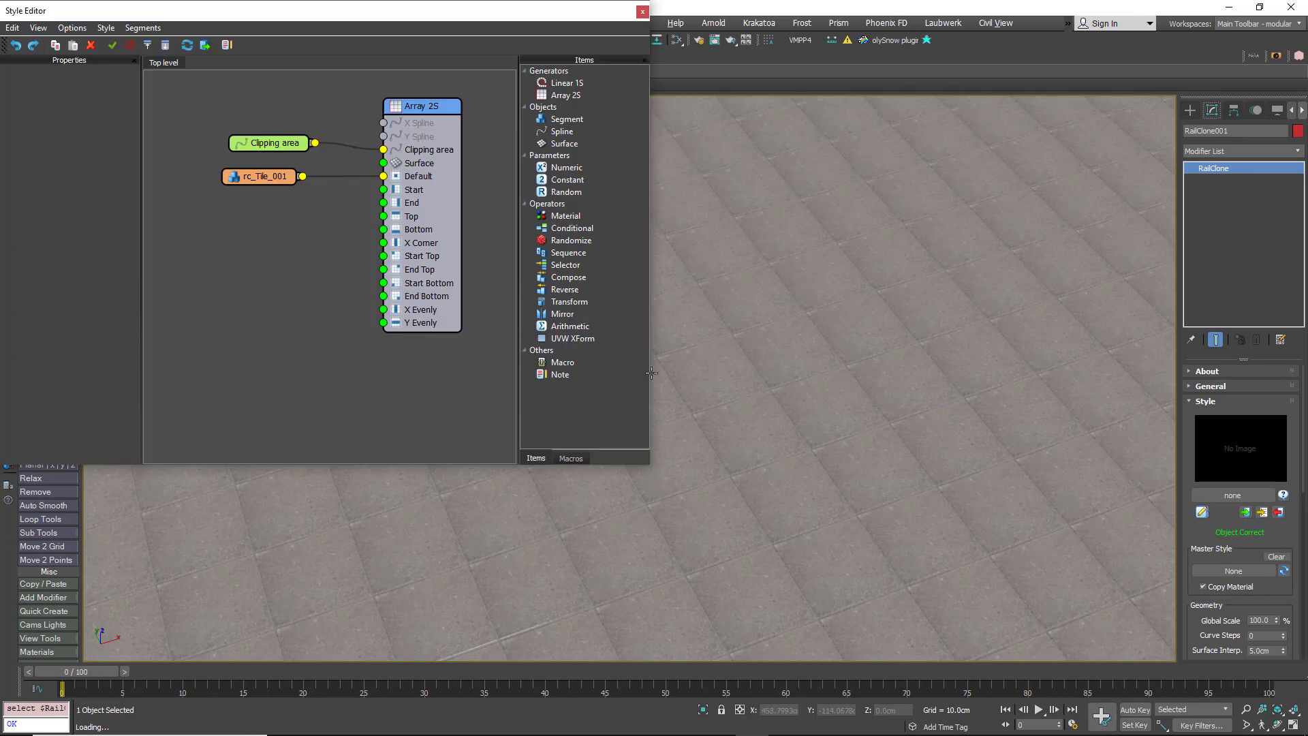
{"action": "left_click", "coordinate": [278, 179]}
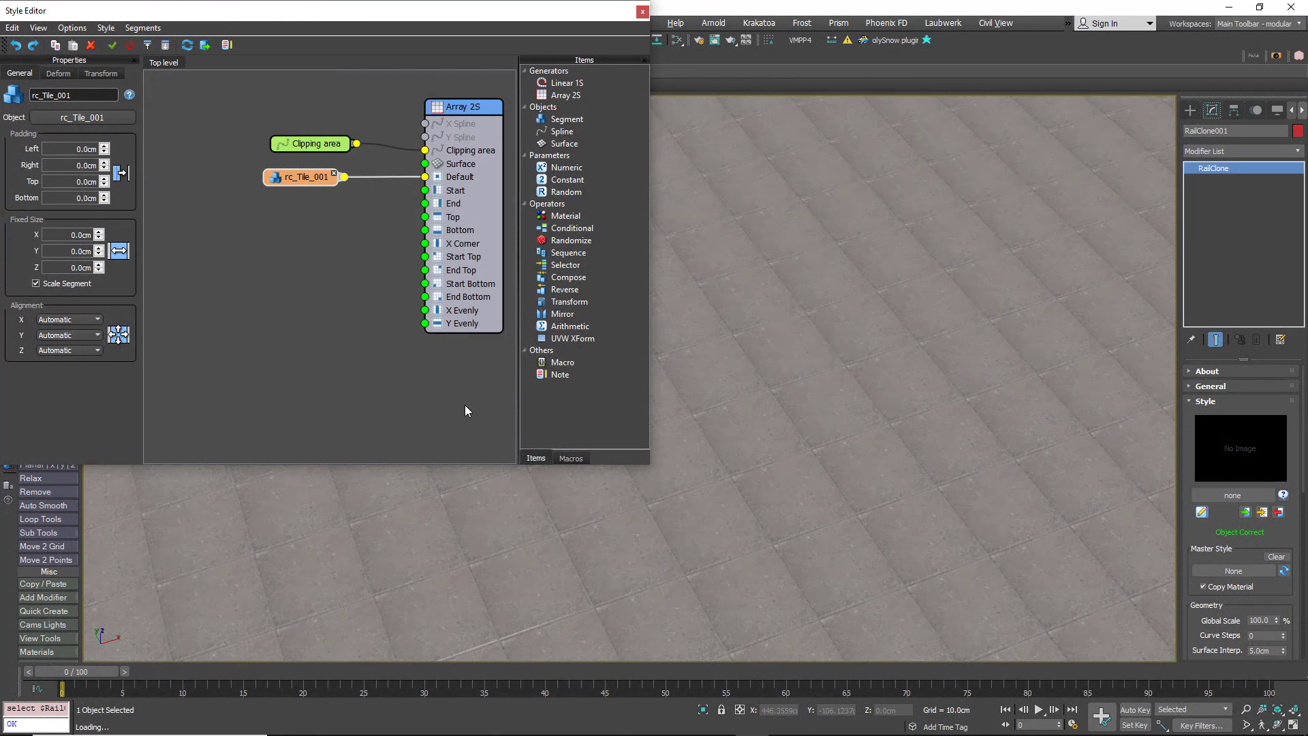
- Add a Mirror Variation macro node to the graph beside rc_Tile_001
{"action": "left_click", "coordinate": [582, 457]}
{"action": "left_click_drag", "start_coordinate": [297, 181], "coordinate": [189, 183]}
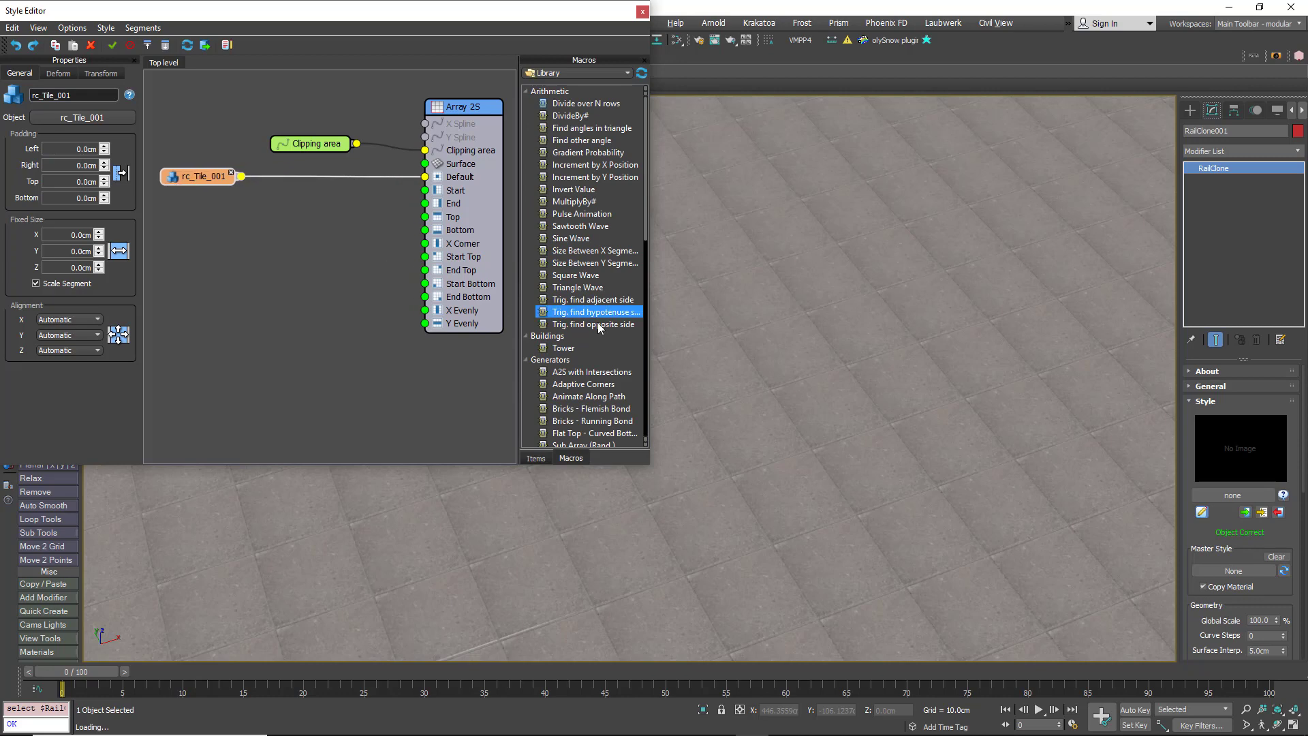
{"action": "left_click_drag", "start_coordinate": [647, 165], "coordinate": [657, 361]}
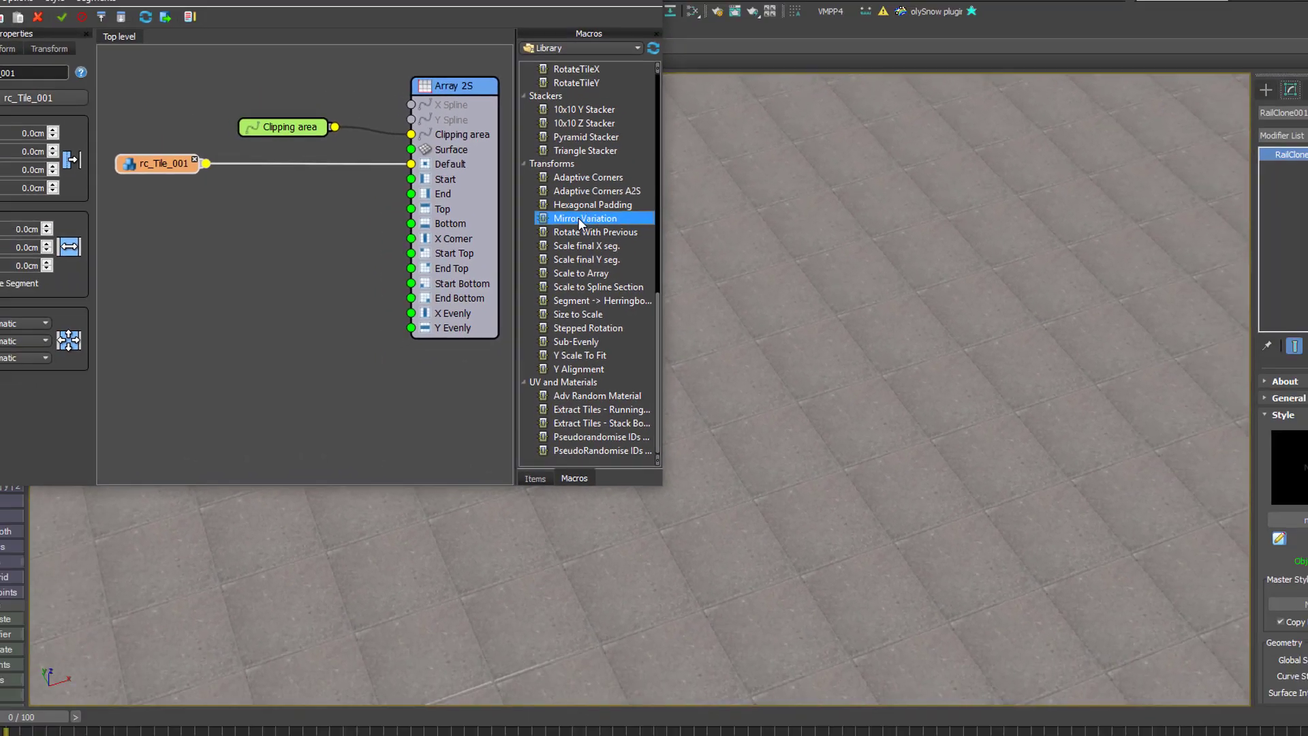
{"action": "left_click_drag", "start_coordinate": [599, 193], "coordinate": [239, 162]}
{"action": "left_click_drag", "start_coordinate": [345, 207], "coordinate": [424, 177]}
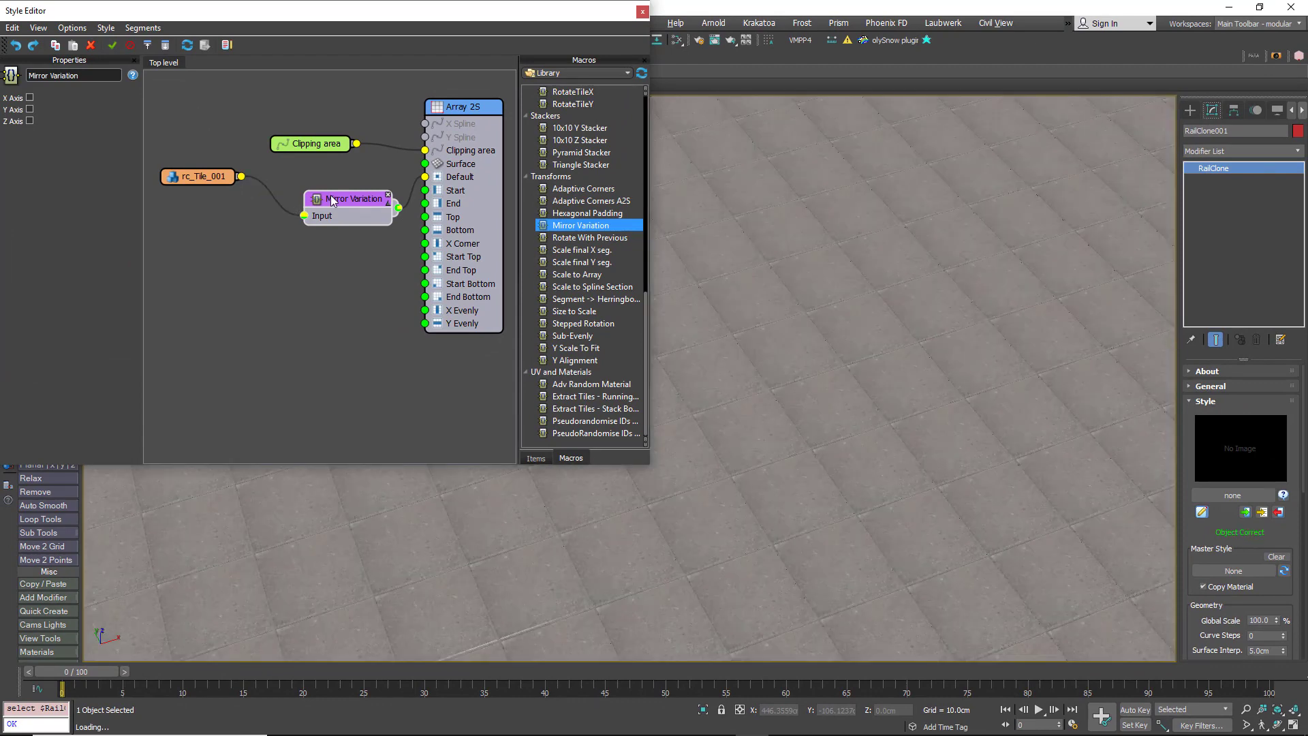
{"action": "left_click_drag", "start_coordinate": [333, 200], "coordinate": [321, 176]}
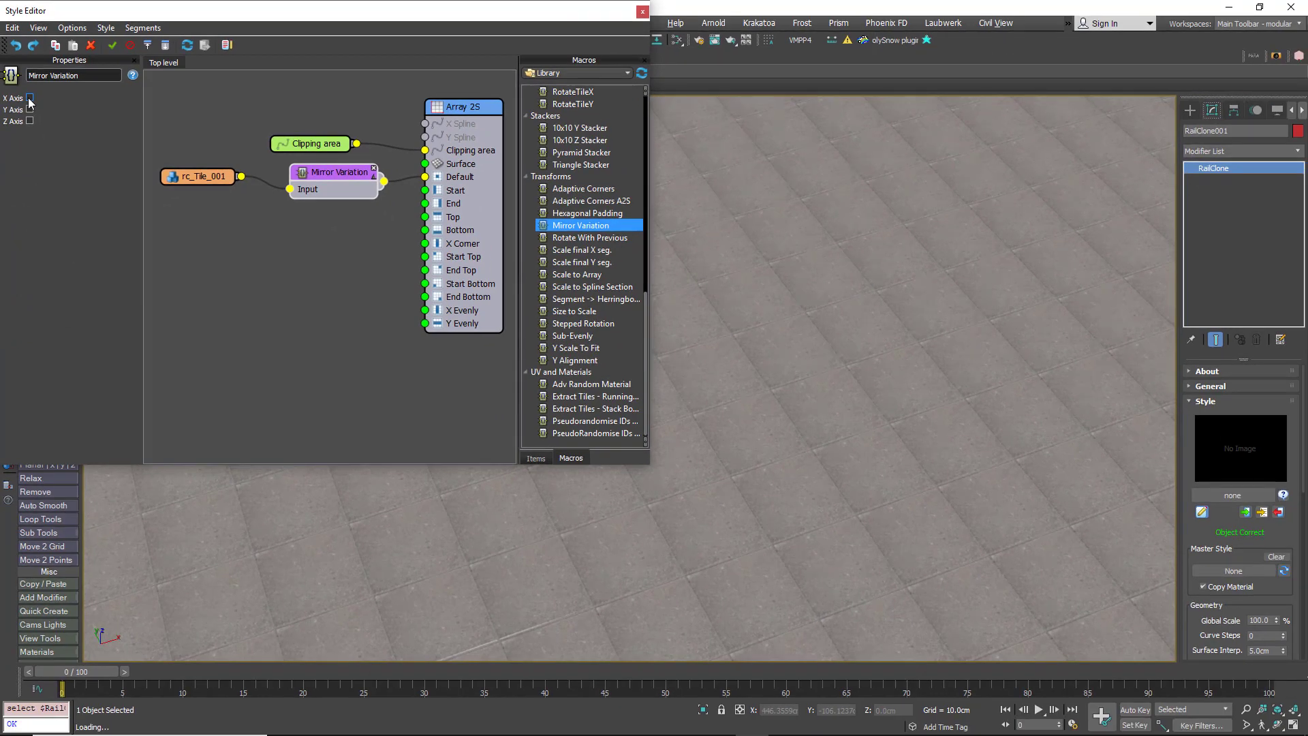
- Enable random mirroring on both the X and Y axes
{"action": "left_click", "coordinate": [29, 99]}
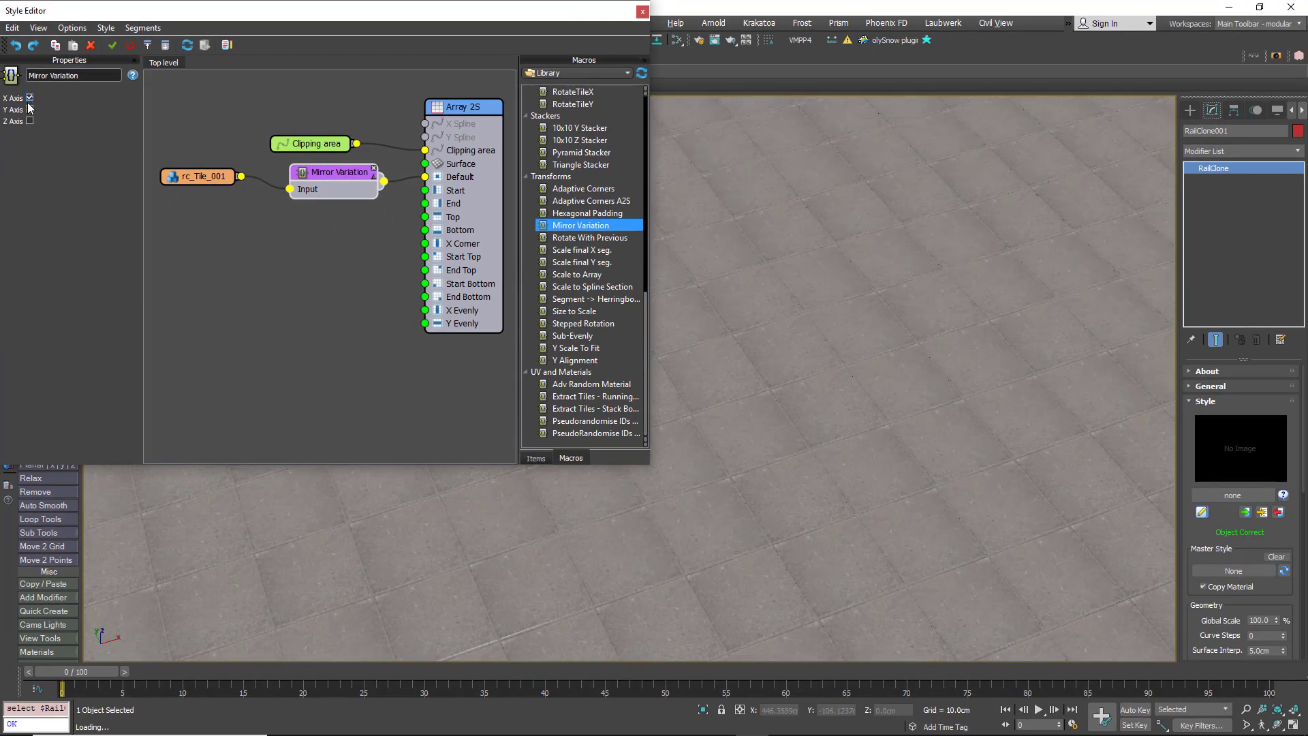
{"action": "left_click", "coordinate": [30, 110]}
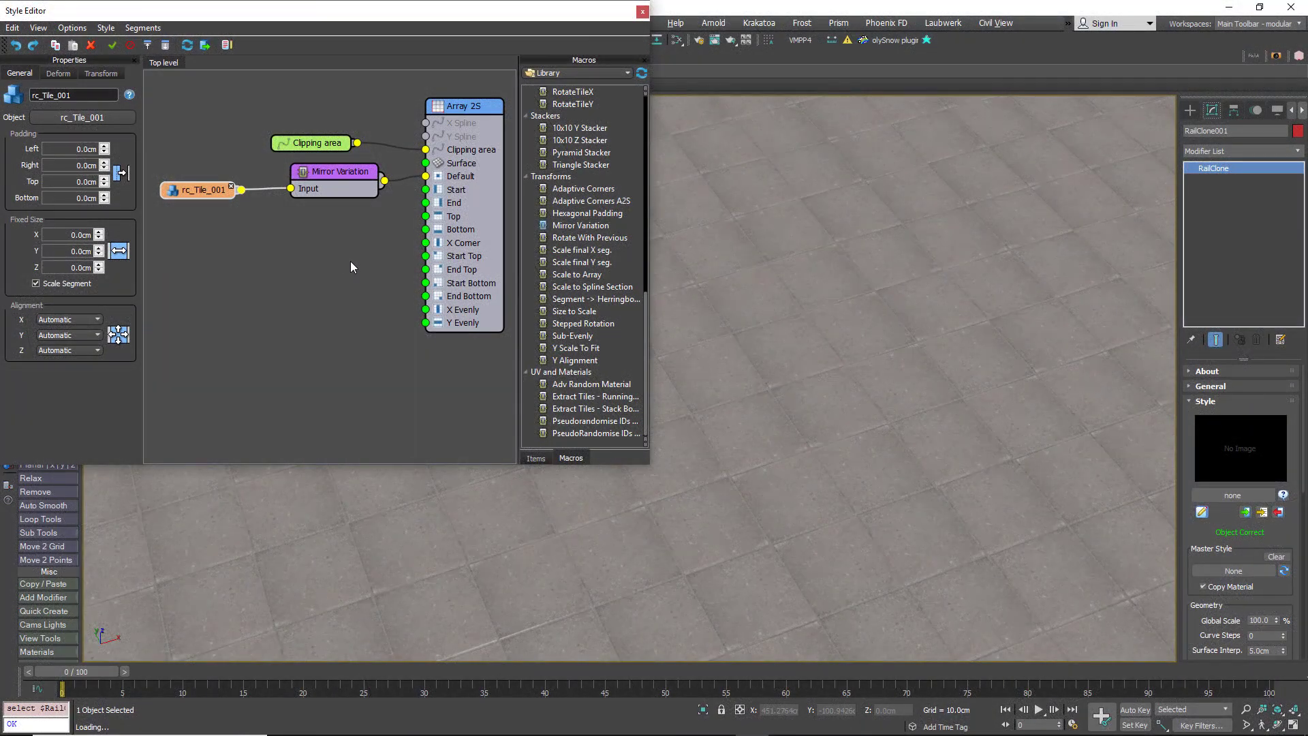
{"action": "scroll", "coordinate": [354, 263], "scroll_direction": "down", "scroll_amount": 2}
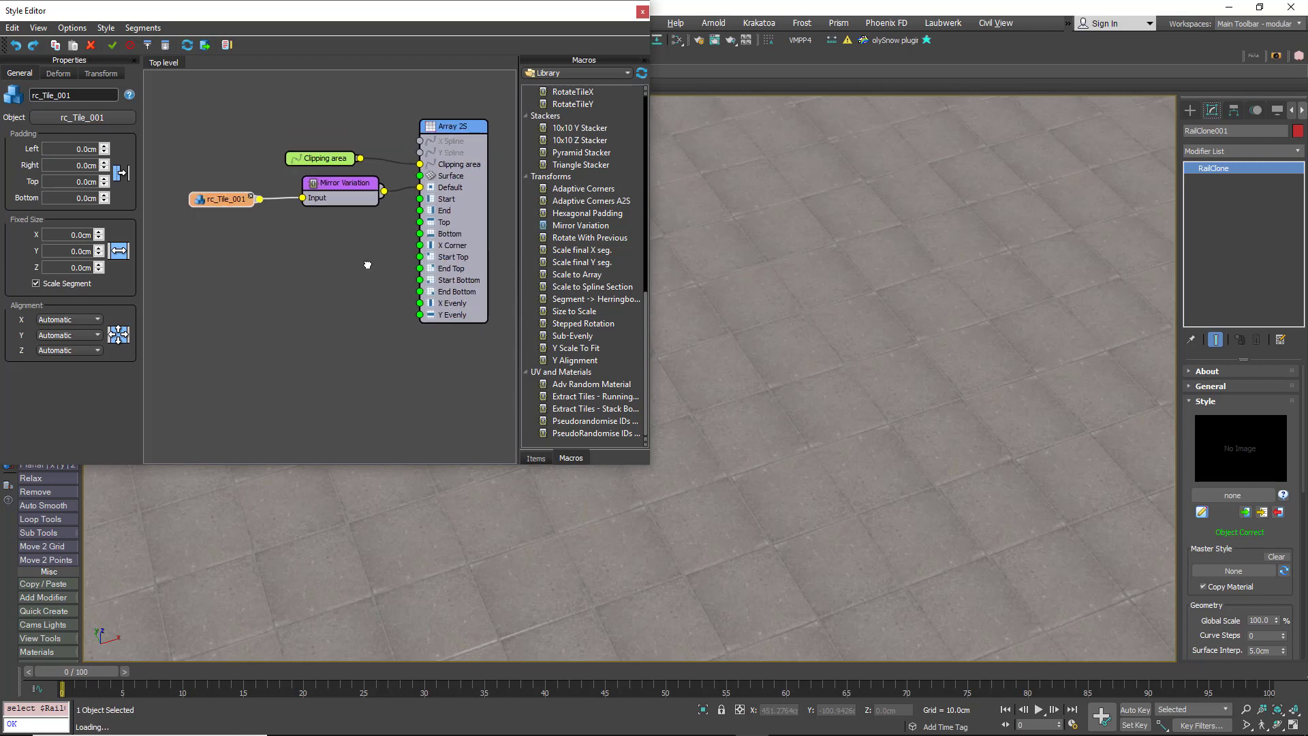
- Unwire Mirror Variation and route rc_Tile_001 through a Stepped Rotation node into Array 2S Default
{"action": "middle_click_drag", "start_coordinate": [368, 263], "coordinate": [387, 252]}
{"action": "left_click_drag", "start_coordinate": [436, 193], "coordinate": [346, 291]}
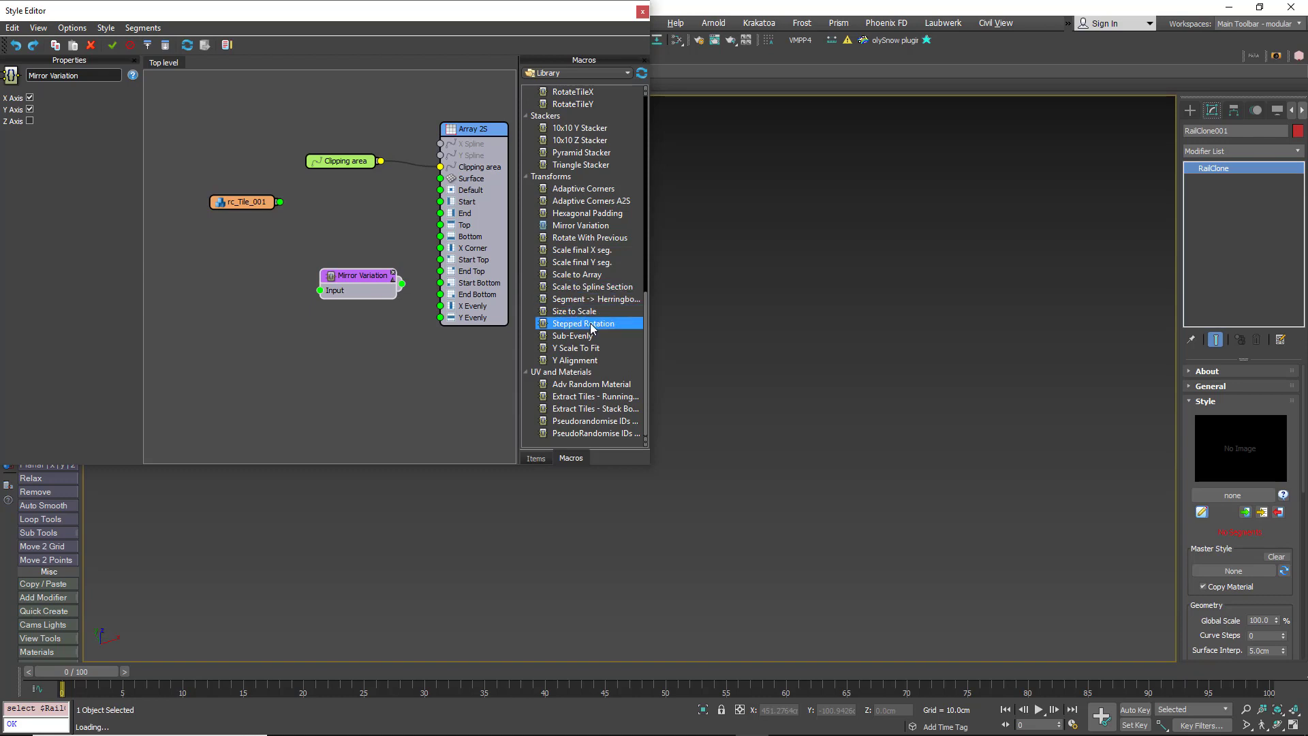
{"action": "left_click_drag", "start_coordinate": [592, 323], "coordinate": [362, 214]}
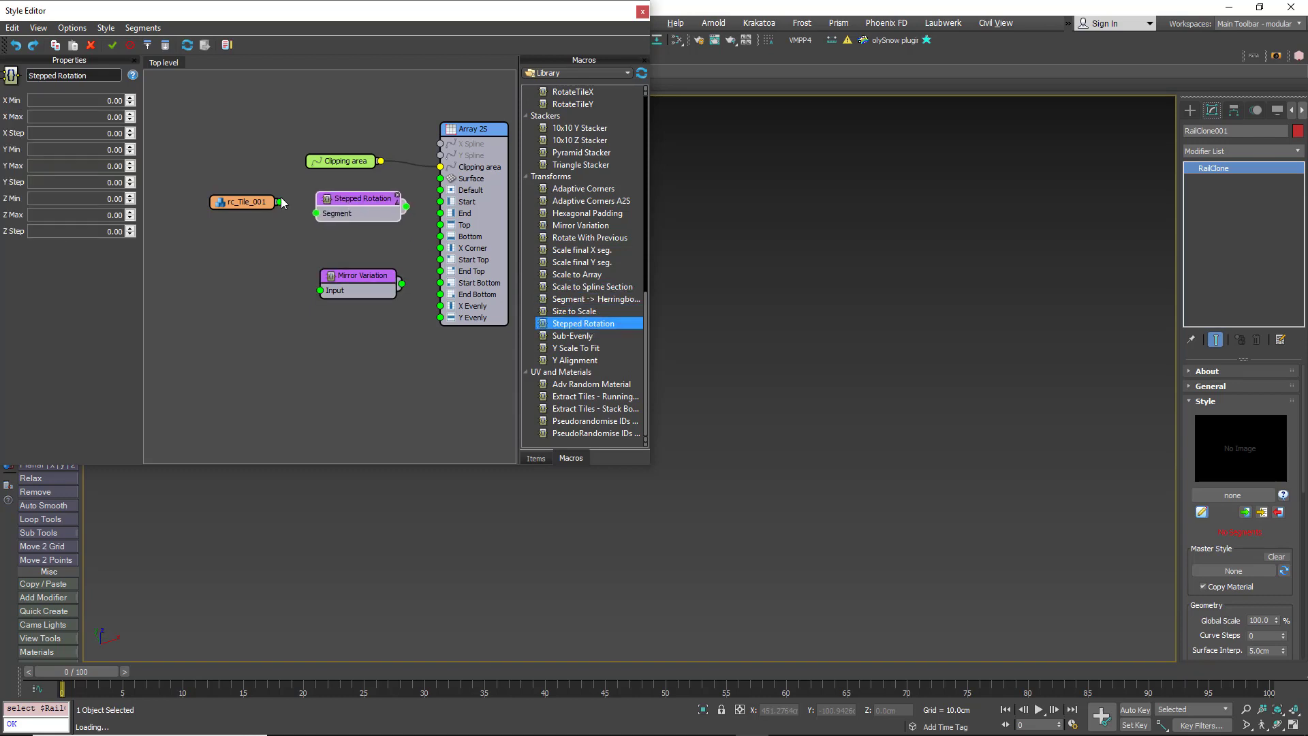
{"action": "left_click_drag", "start_coordinate": [279, 202], "coordinate": [316, 213]}
{"action": "left_click_drag", "start_coordinate": [406, 207], "coordinate": [440, 190]}
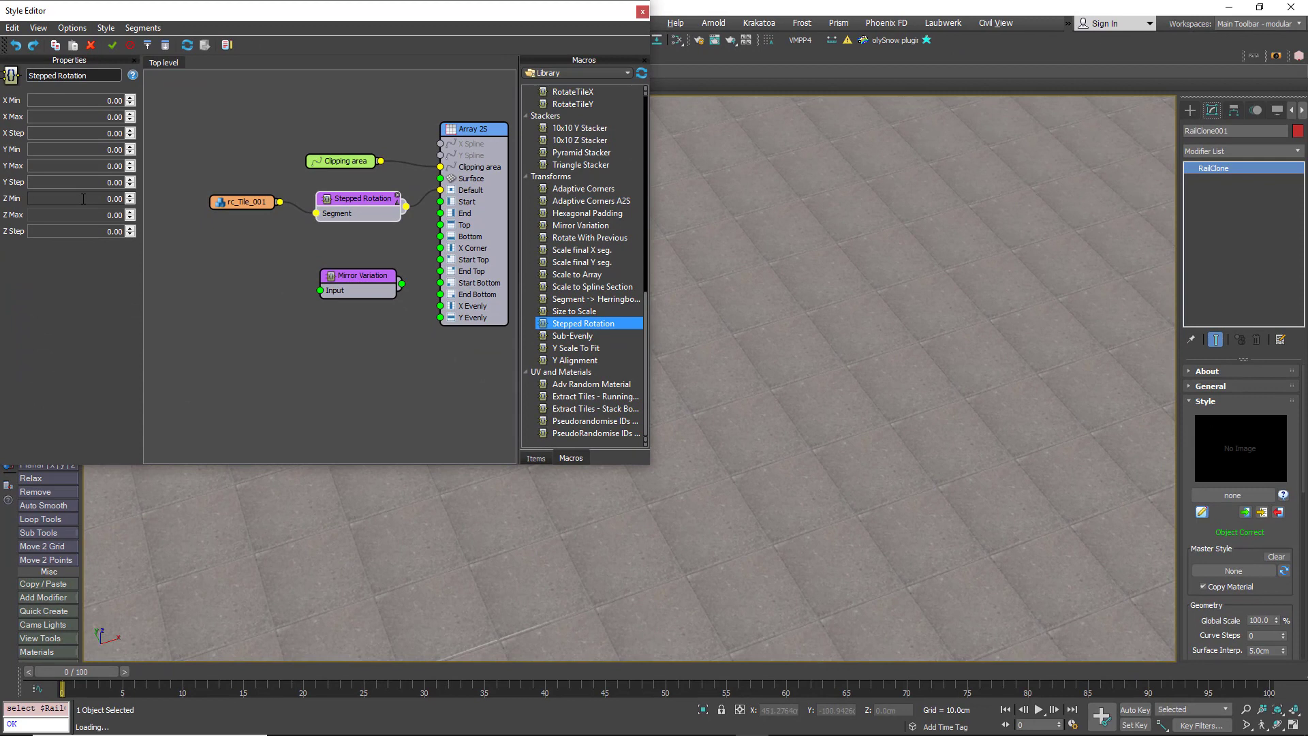
- Set Stepped Rotation's Z Max to 360 and Z Step to 90
{"action": "left_click", "coordinate": [77, 215]}
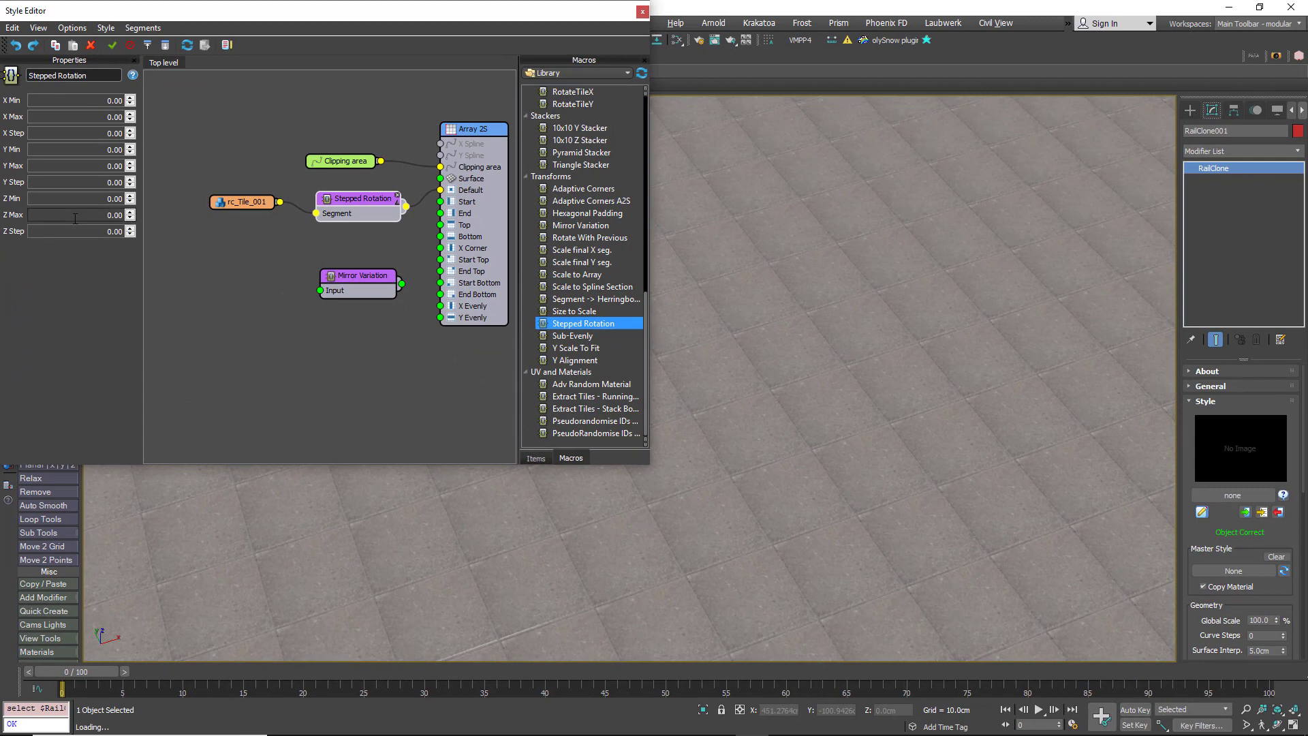
{"action": "type", "text": "360"}
{"action": "key", "text": "Tab"}
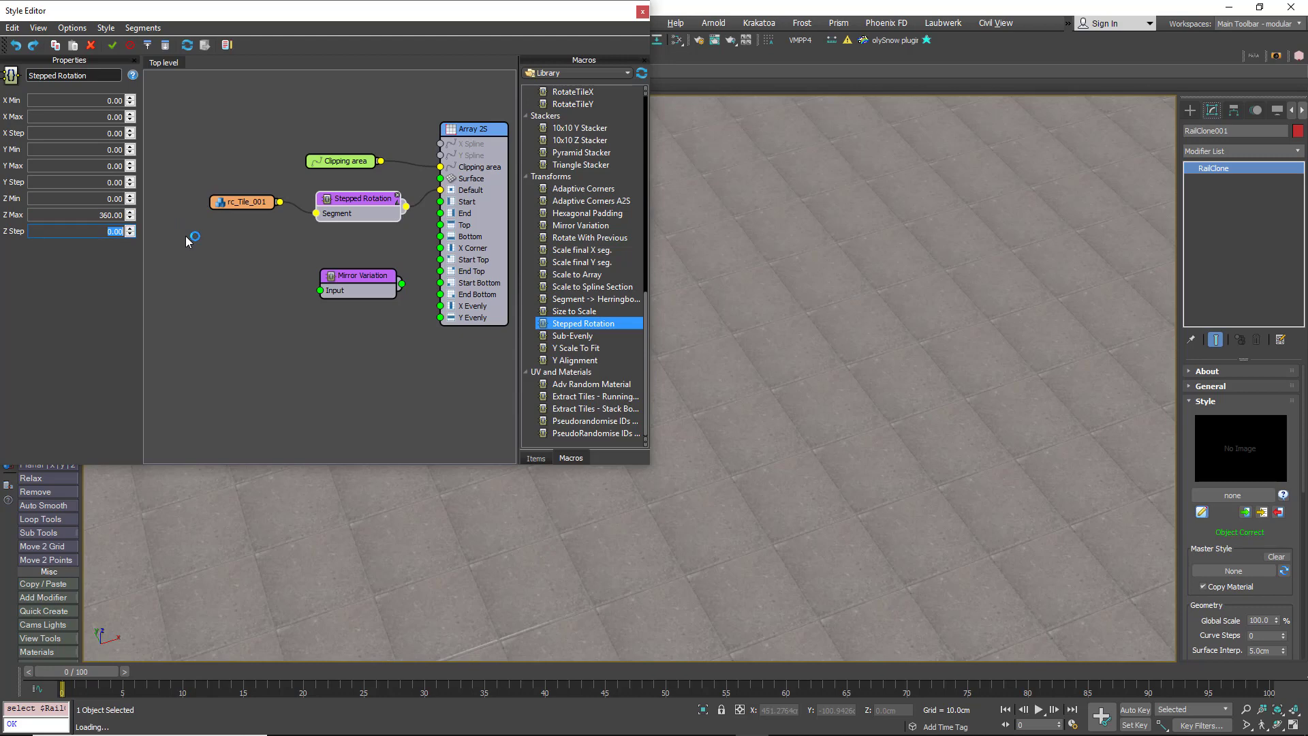
{"action": "type", "text": "54"}
{"action": "key", "text": "Return"}
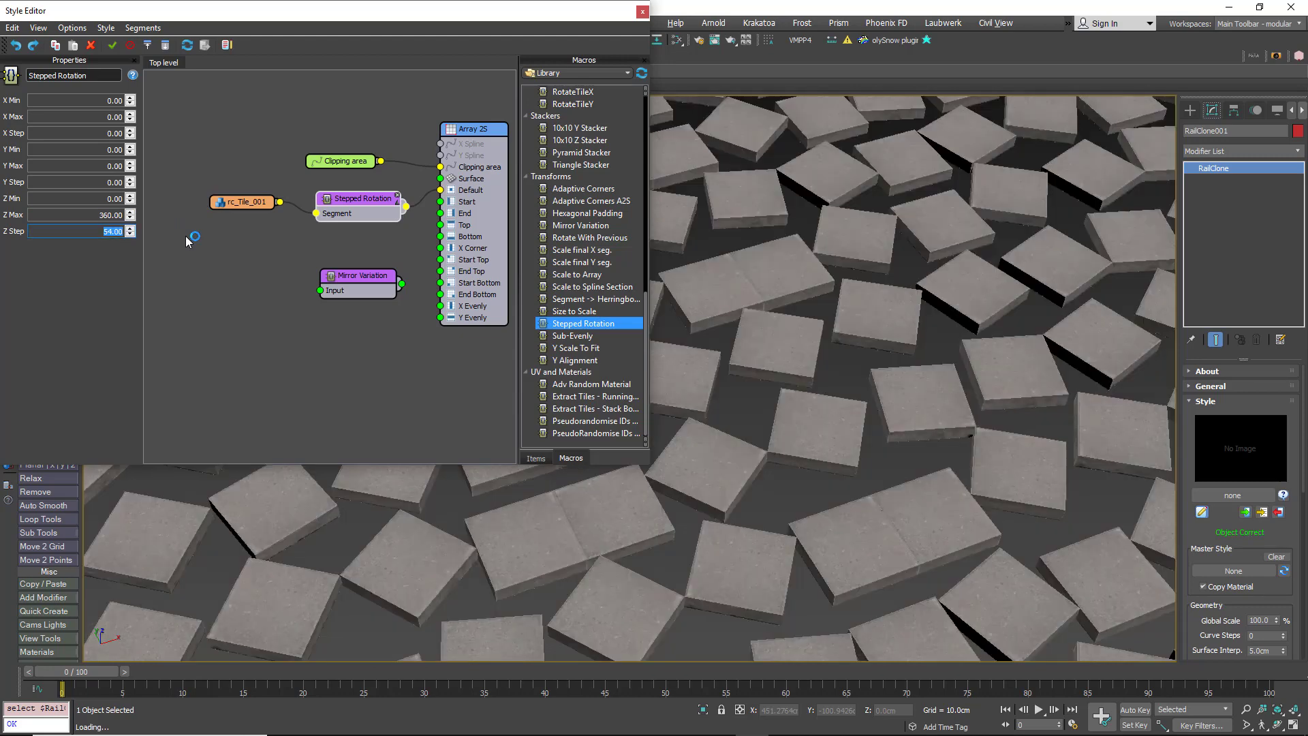
{"action": "type", "text": "90"}
{"action": "key", "text": "Return"}
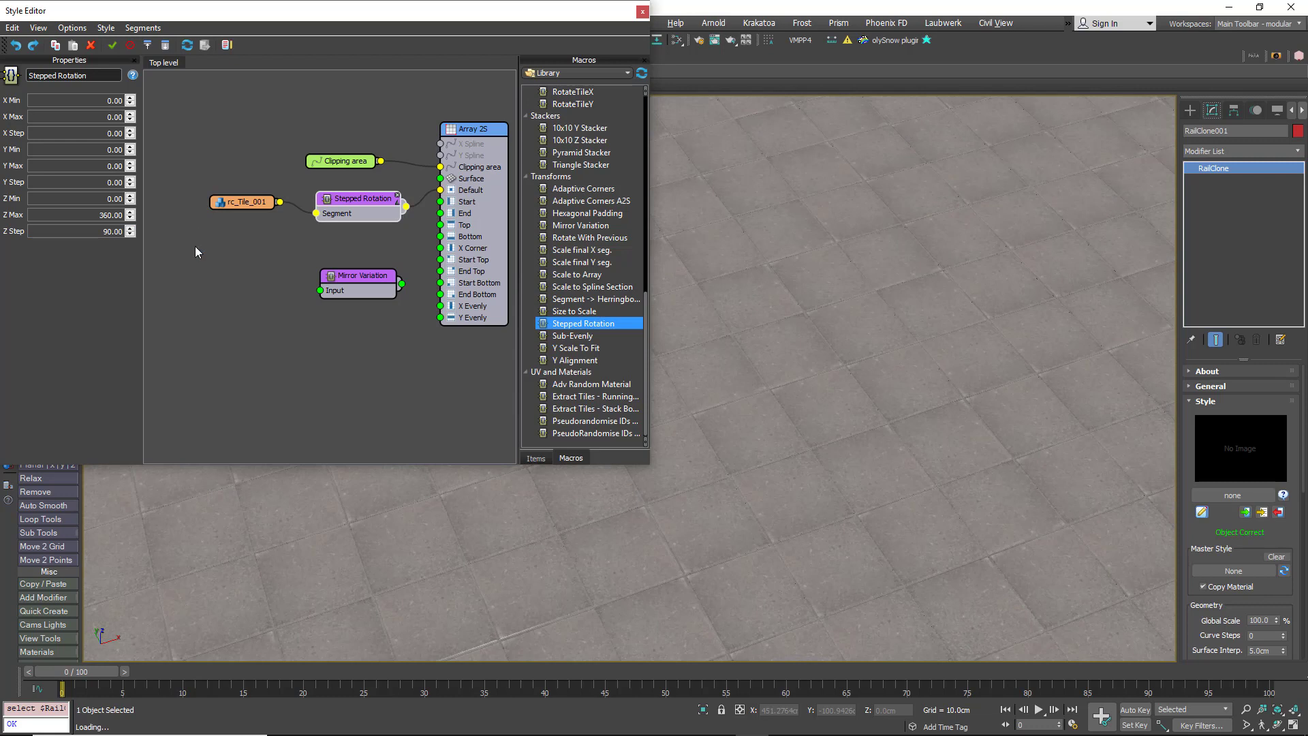
- Move rc_Tile_001 left and insert Mirror Variation into its link to Stepped Rotation
{"action": "left_click", "coordinate": [791, 415]}
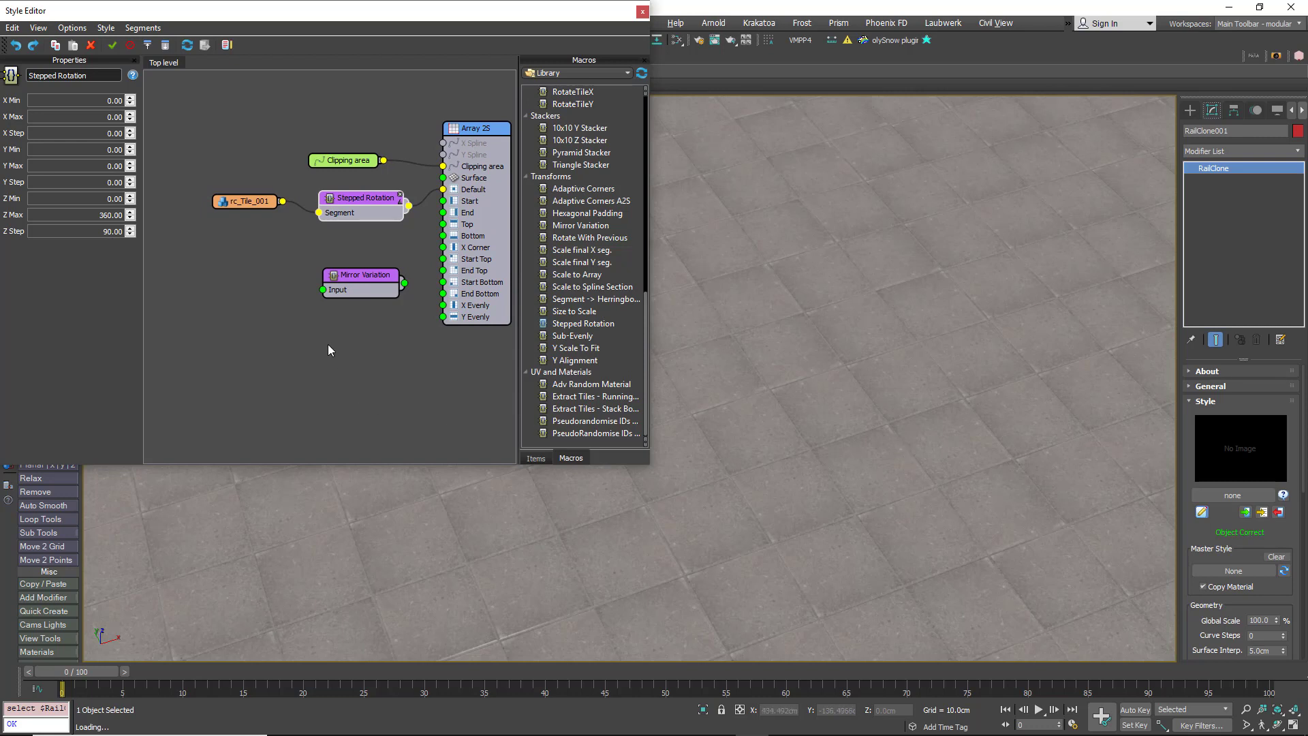
{"action": "scroll", "coordinate": [333, 345], "scroll_direction": "down", "scroll_amount": 1}
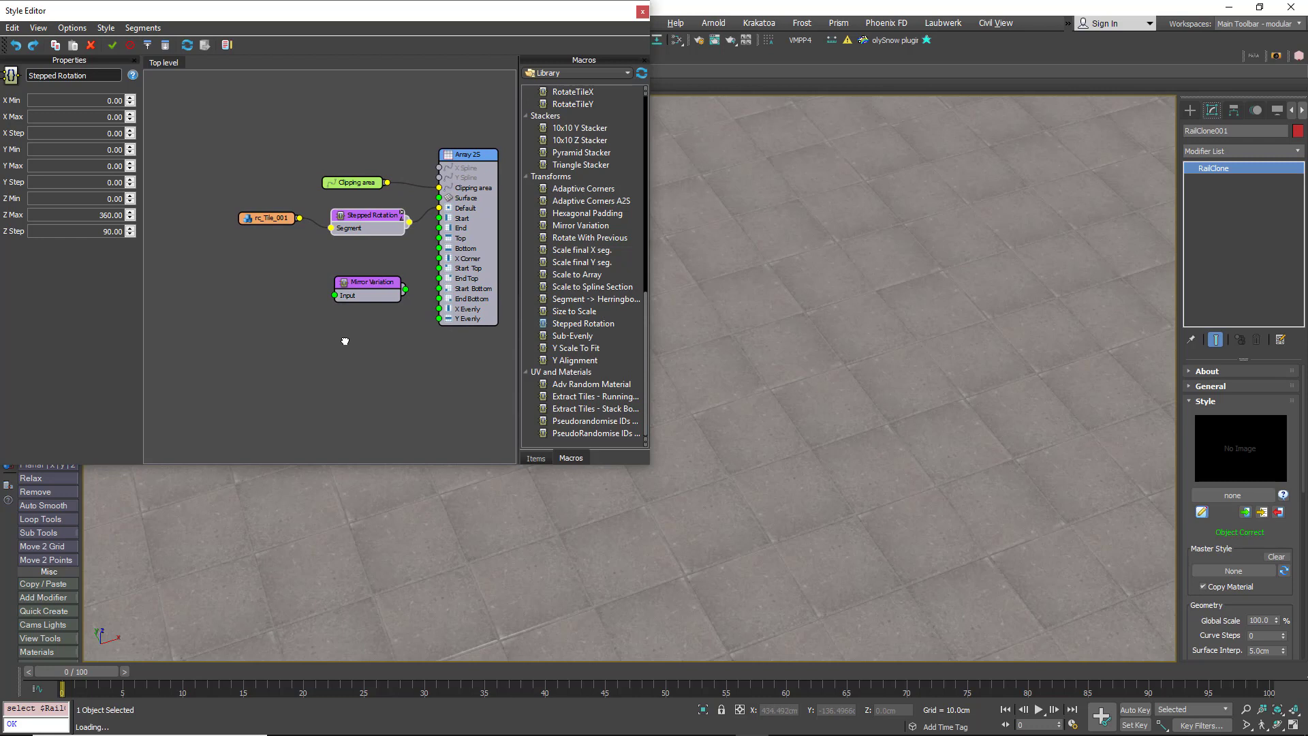
{"action": "left_click_drag", "start_coordinate": [304, 227], "coordinate": [240, 233]}
{"action": "left_click_drag", "start_coordinate": [381, 284], "coordinate": [205, 235]}
{"action": "left_click_drag", "start_coordinate": [300, 219], "coordinate": [296, 222]}
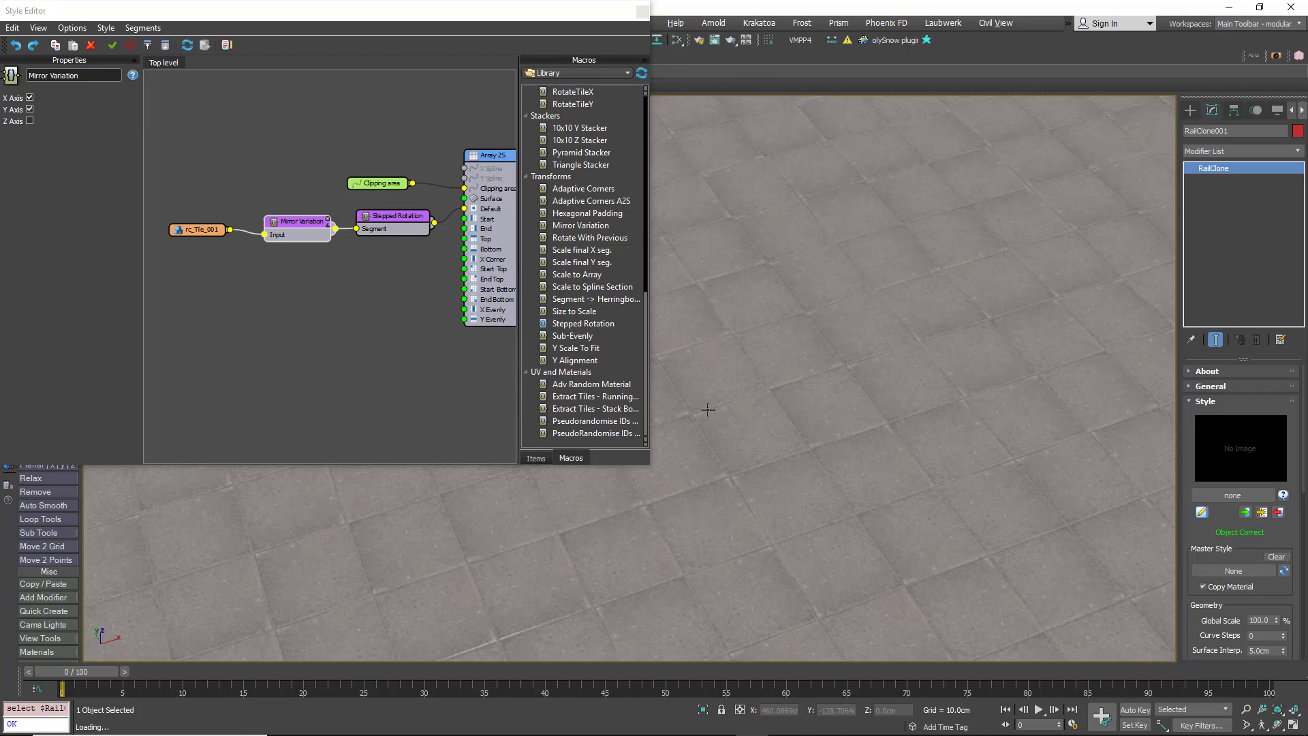
- In the Slate Material Editor, create a RailClone Color map from the Map #7 bitmap output
{"action": "key", "text": "m"}
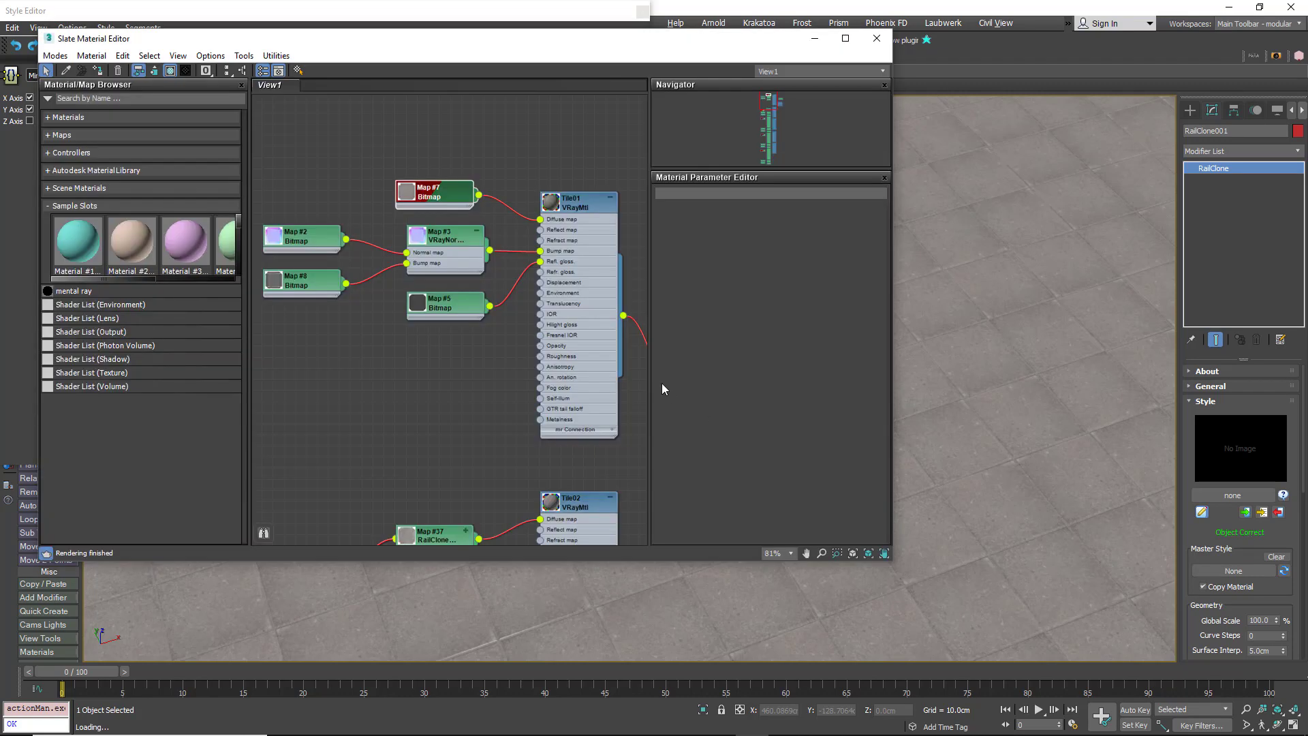
{"action": "middle_click_drag", "start_coordinate": [619, 352], "coordinate": [611, 346]}
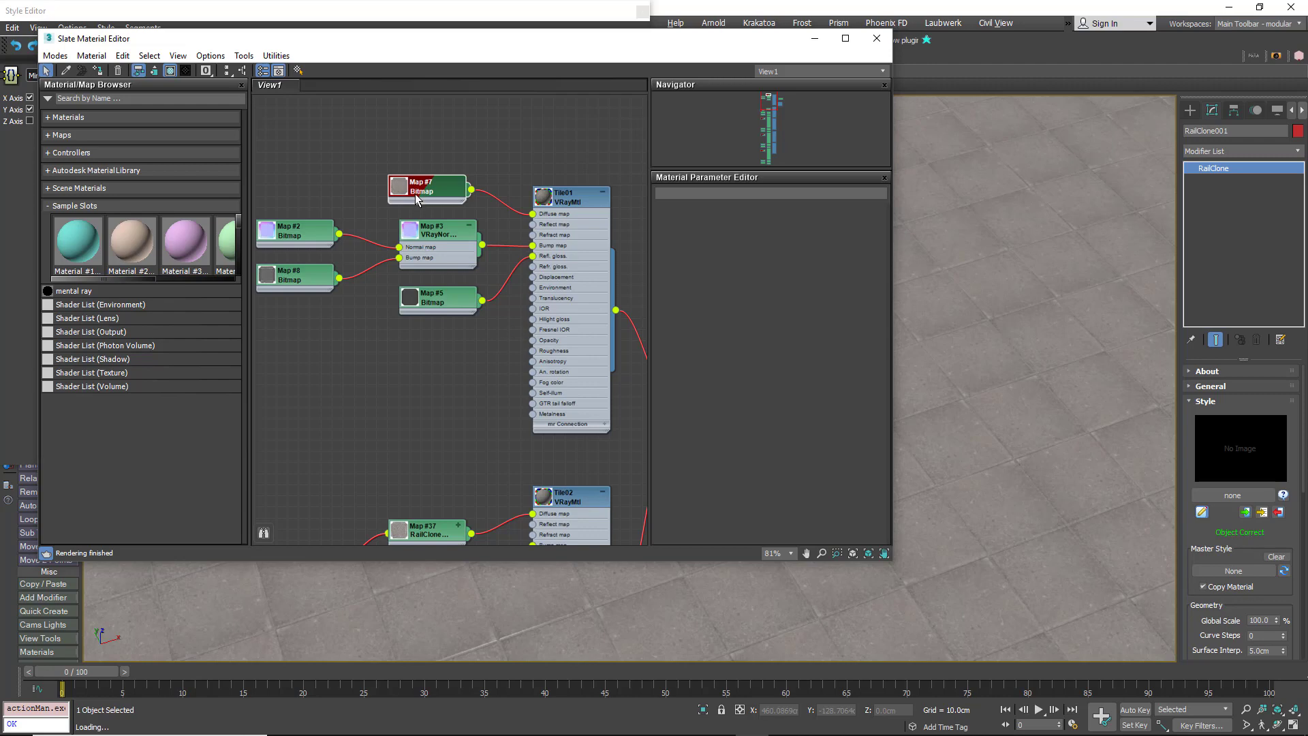
{"action": "left_click_drag", "start_coordinate": [409, 191], "coordinate": [406, 141]}
{"action": "mouse_move", "coordinate": [449, 160]}
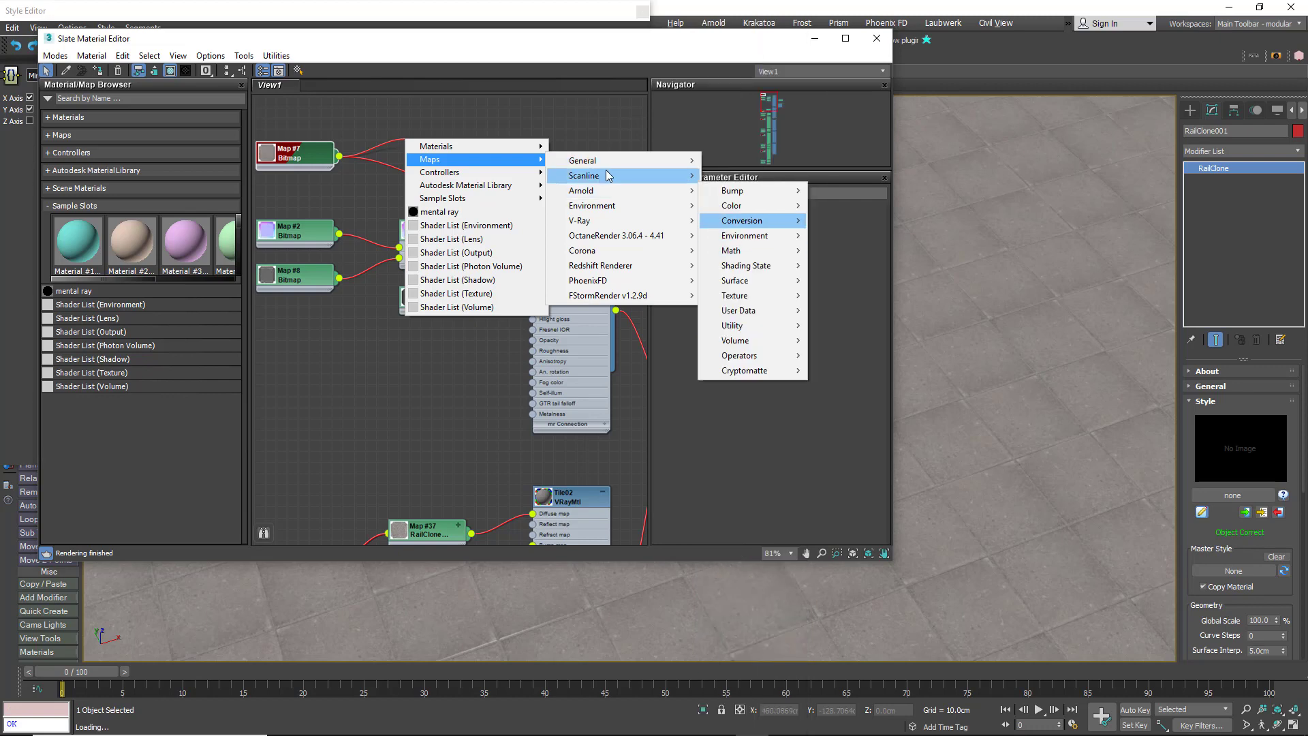
{"action": "mouse_move", "coordinate": [611, 162]}
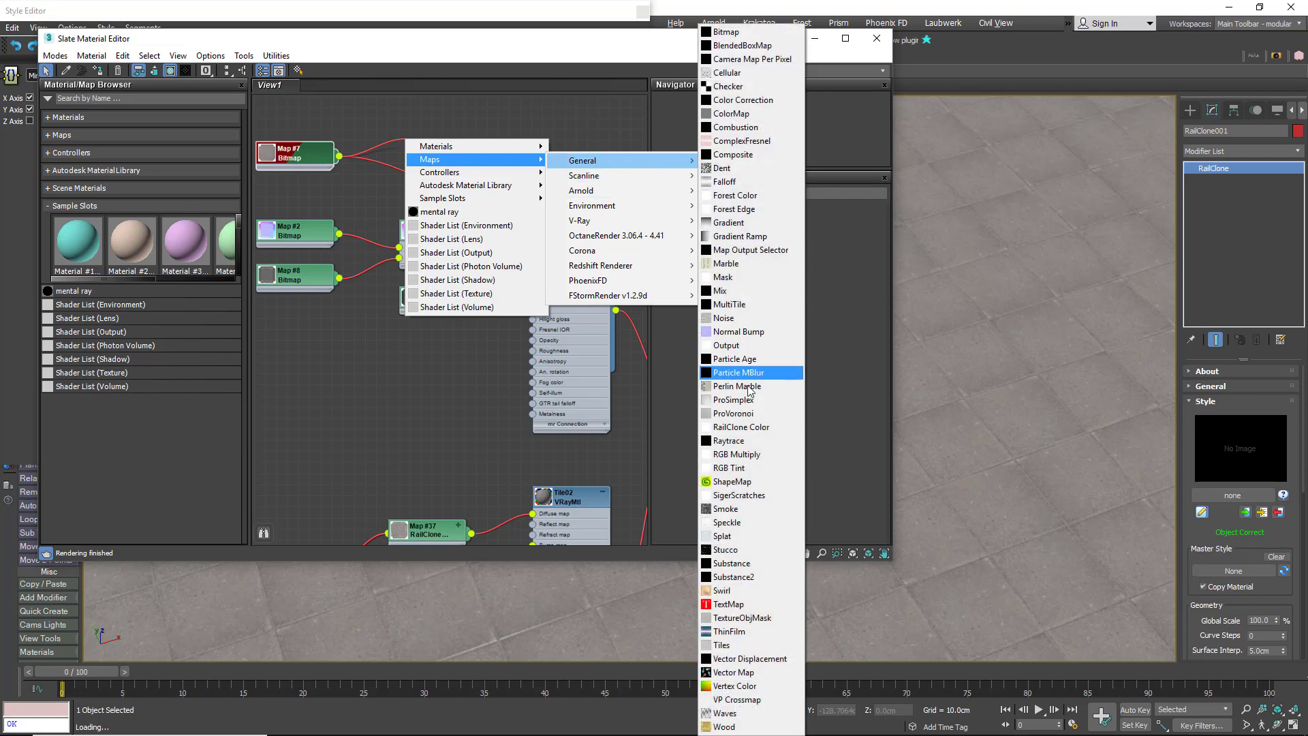
{"action": "left_click", "coordinate": [742, 426]}
- Wire Map #7 into the color map's Default Map and Map 1, enabling map slot 1
{"action": "left_click", "coordinate": [446, 160]}
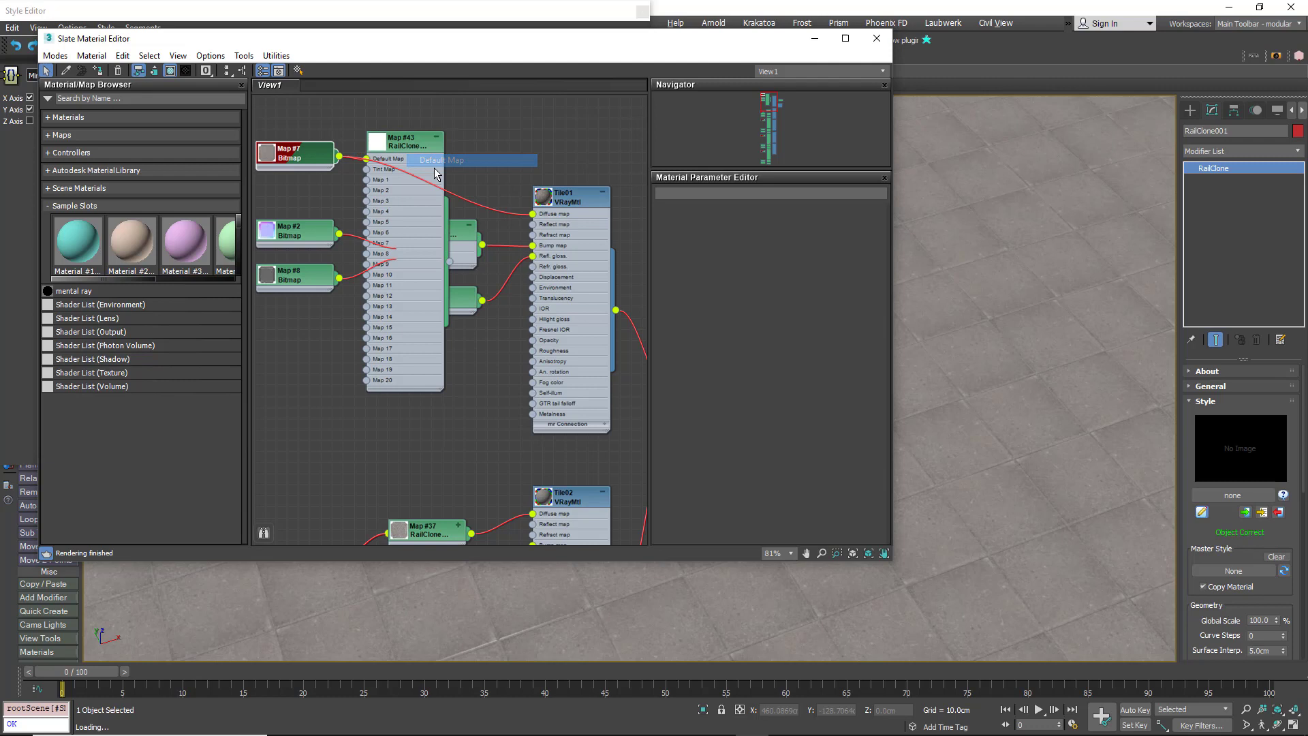
{"action": "left_click_drag", "start_coordinate": [292, 164], "coordinate": [377, 146]}
{"action": "left_click", "coordinate": [418, 116]}
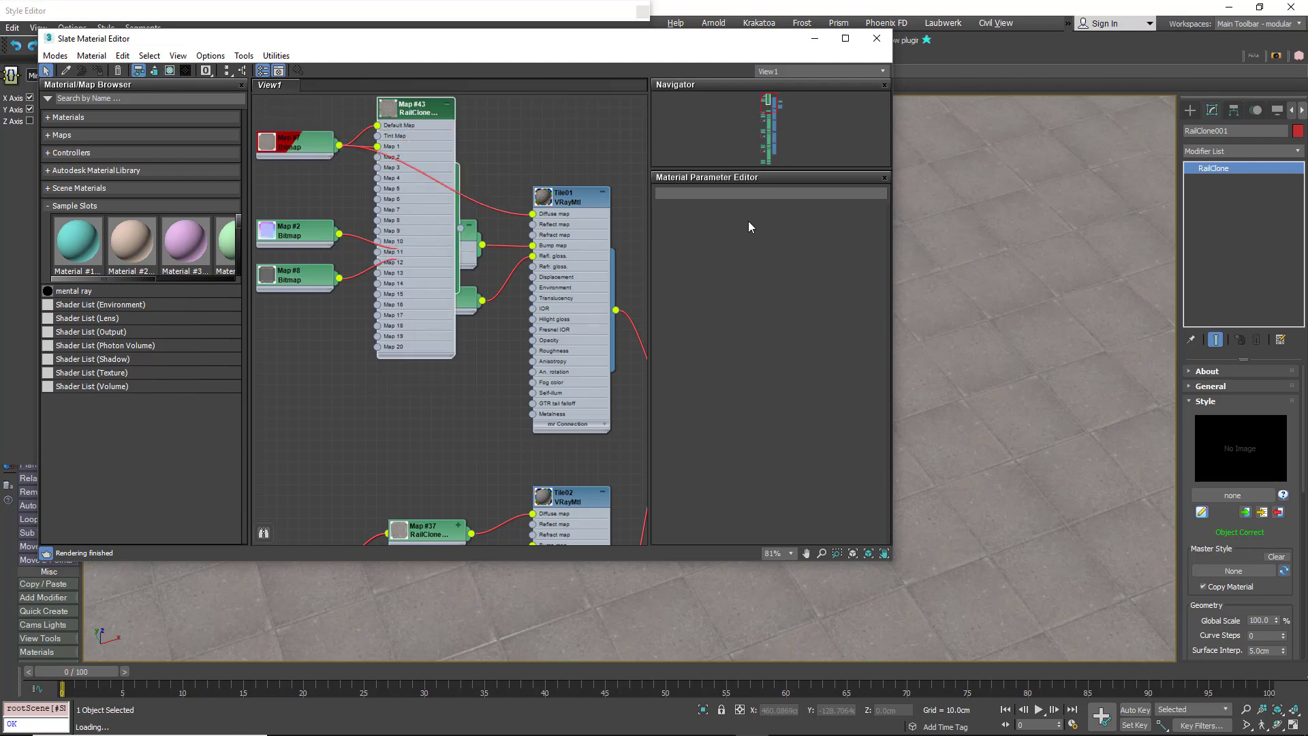
{"action": "double_click", "coordinate": [407, 116]}
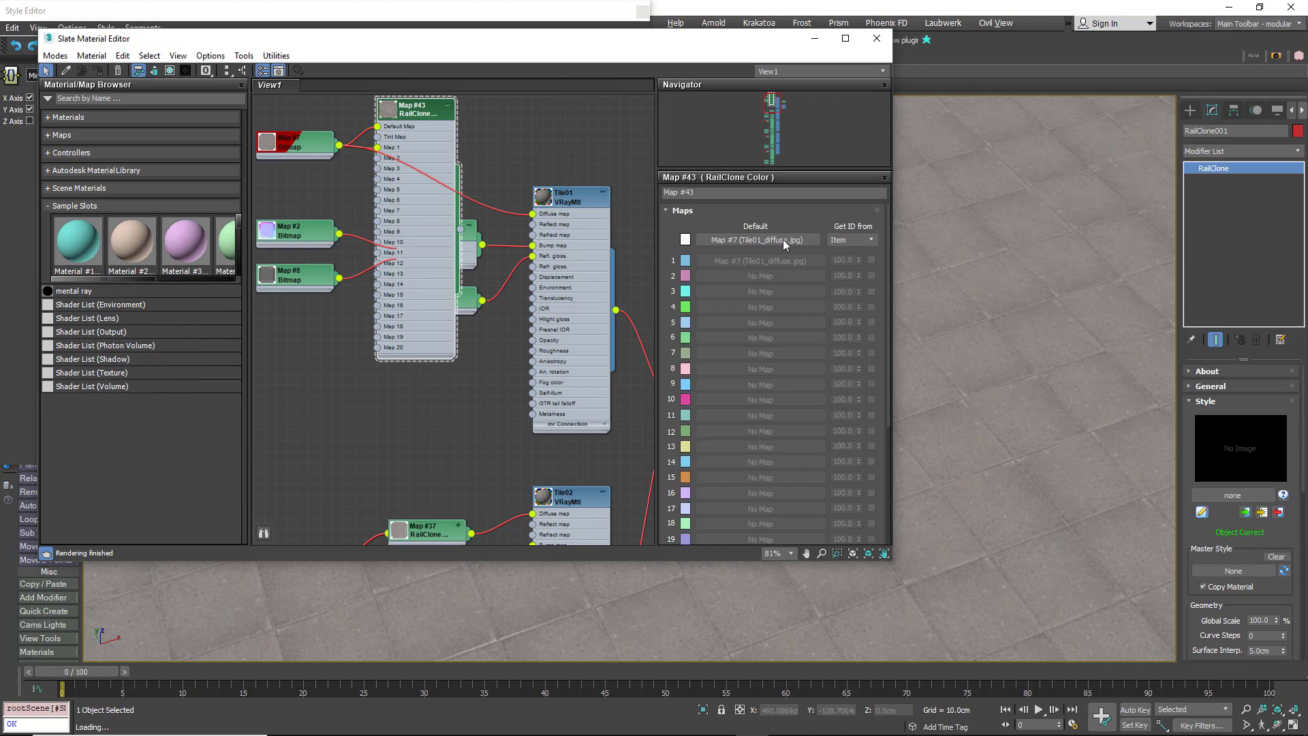
{"action": "left_click", "coordinate": [871, 259]}
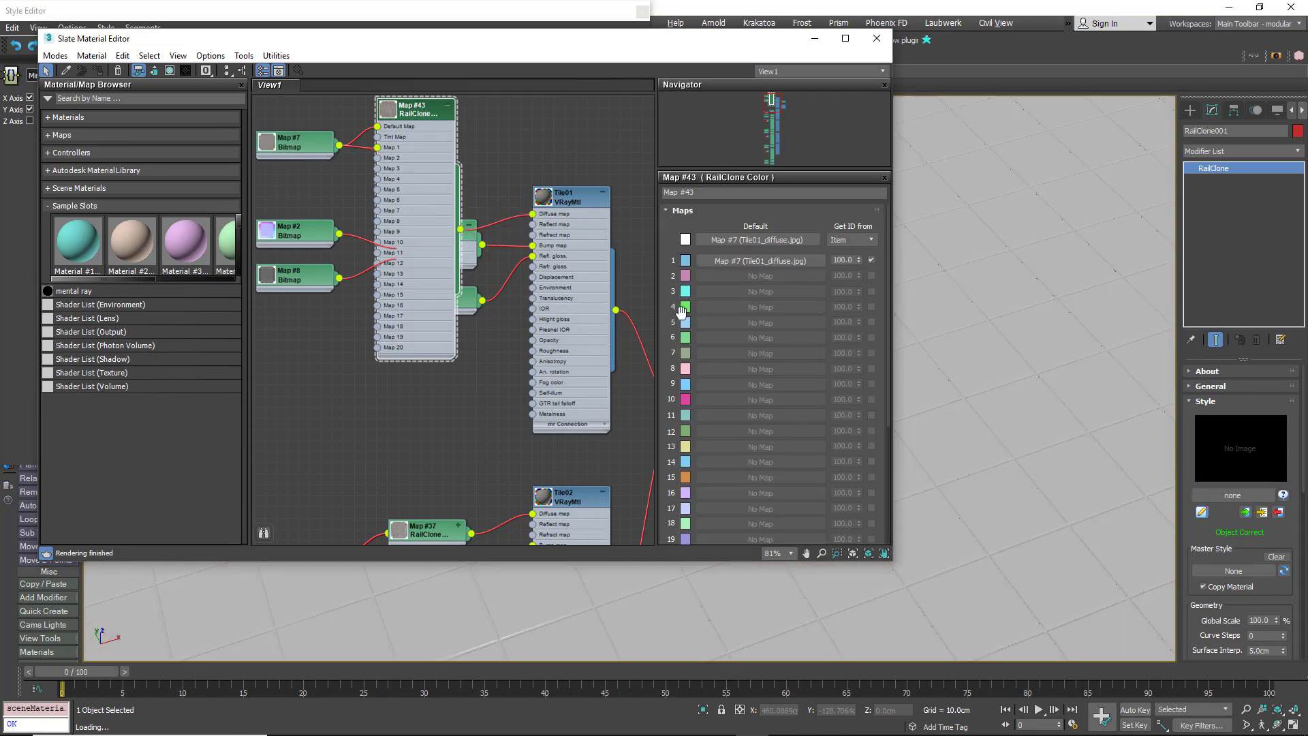
- Enable tinting with a white-to-black gradient and Multiply blending
{"action": "scroll", "coordinate": [671, 313], "scroll_direction": "down", "scroll_amount": 5}
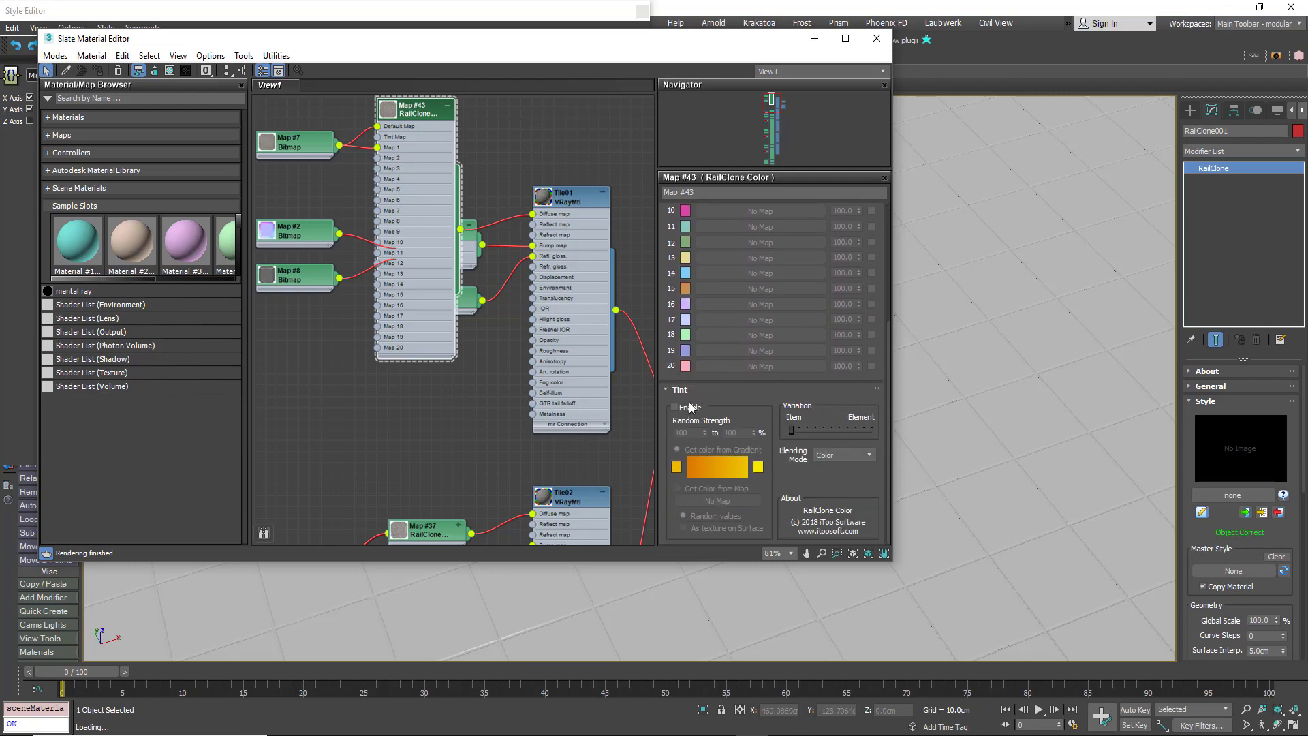
{"action": "left_click", "coordinate": [690, 407]}
{"action": "left_click", "coordinate": [675, 467]}
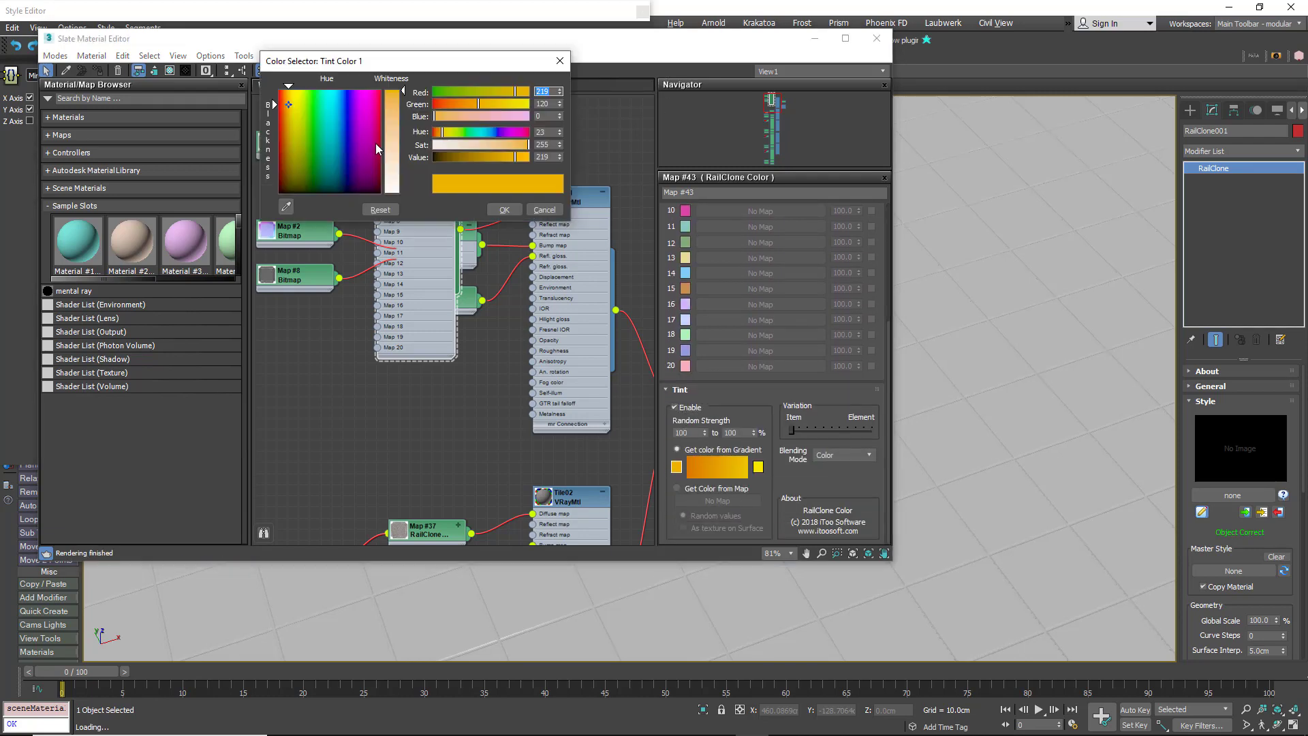
{"action": "key", "text": "Escape"}
{"action": "left_click", "coordinate": [758, 466]}
{"action": "key", "text": "Return"}
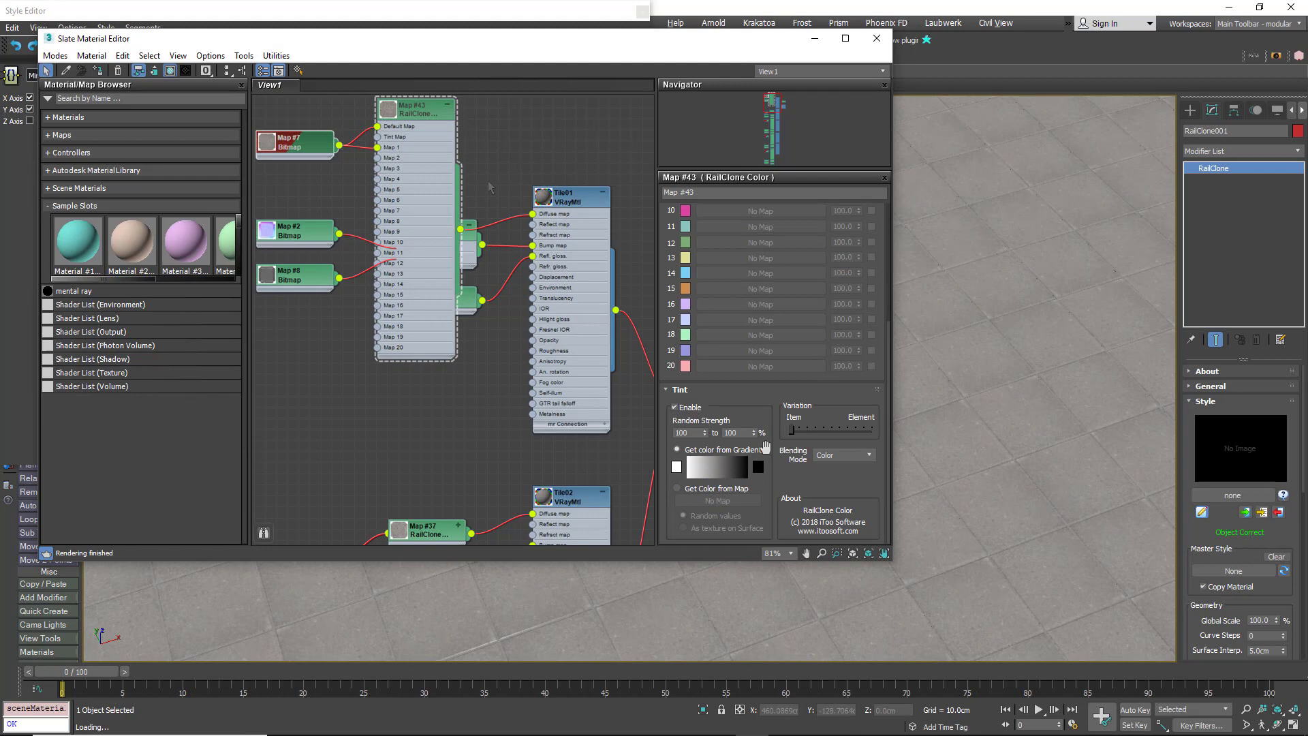
{"action": "left_click", "coordinate": [844, 454]}
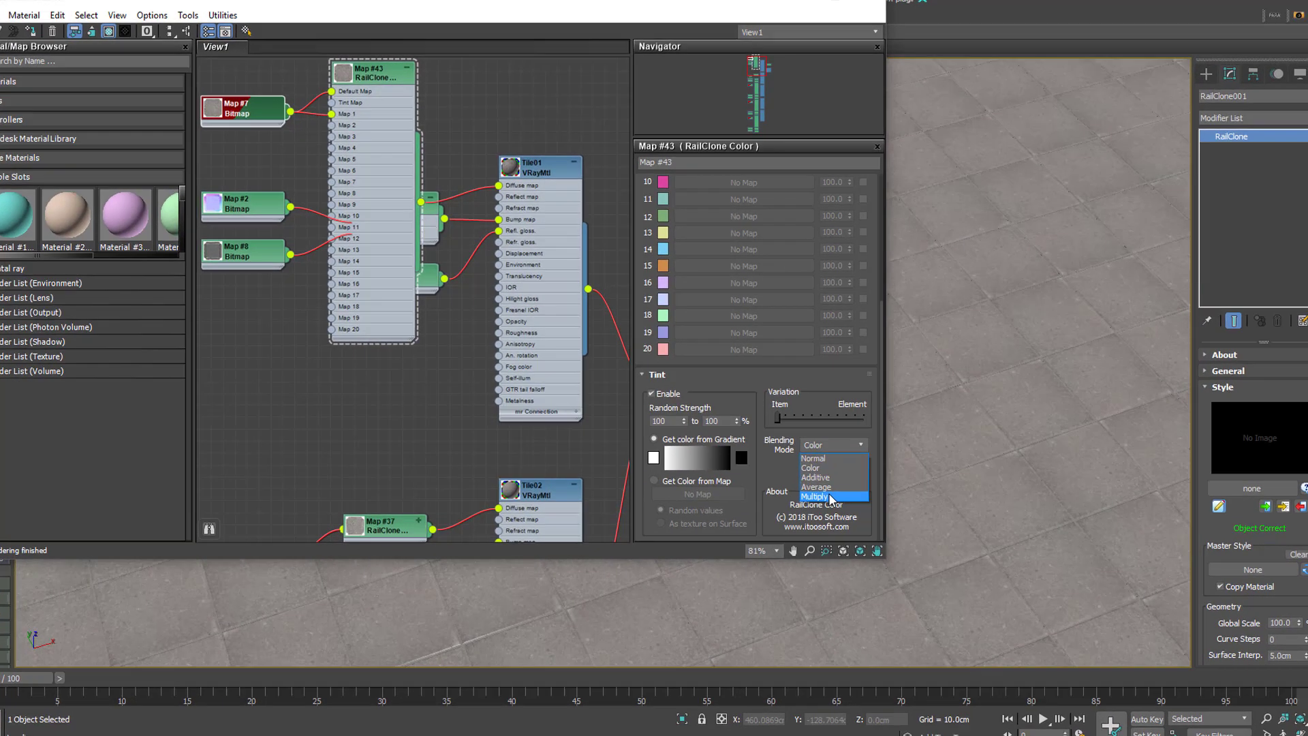
{"action": "left_click", "coordinate": [830, 497]}
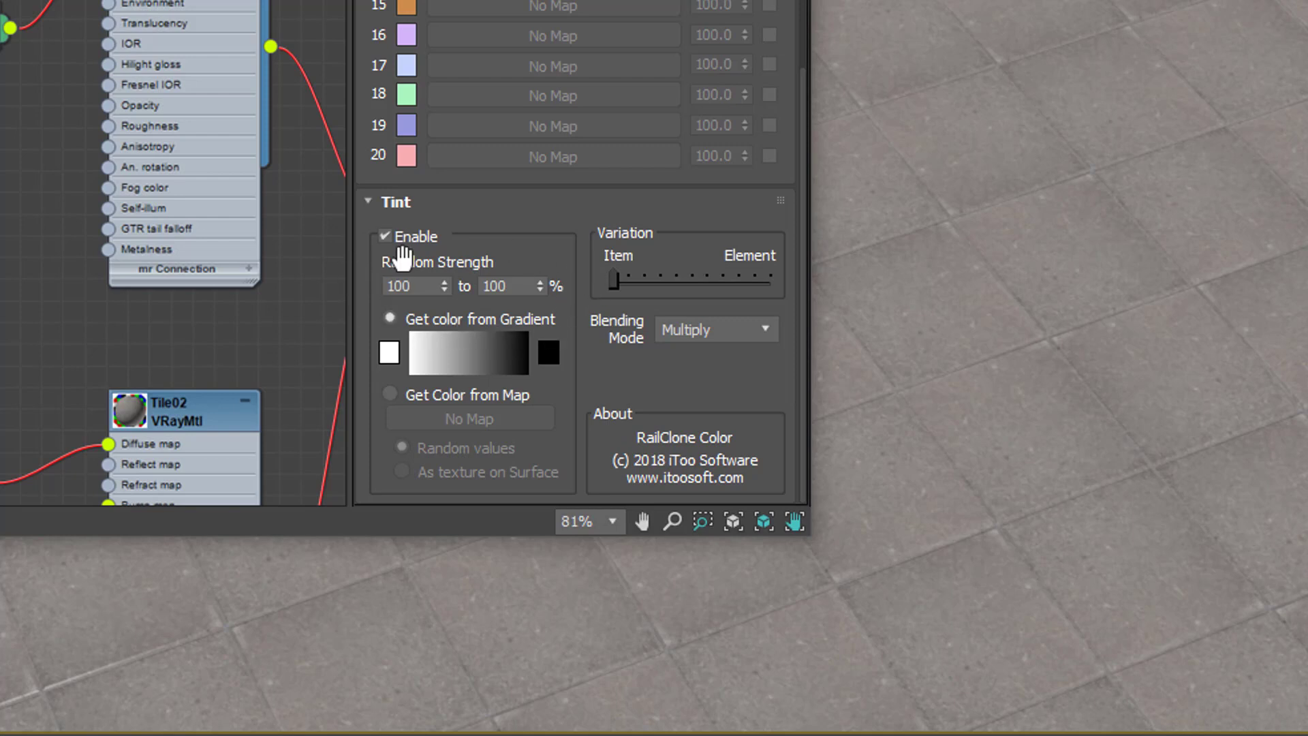
- Reset the minimum random tint strength to 0 and close the Slate Material Editor
{"action": "right_click", "coordinate": [444, 290]}
{"action": "key", "text": "Tab"}
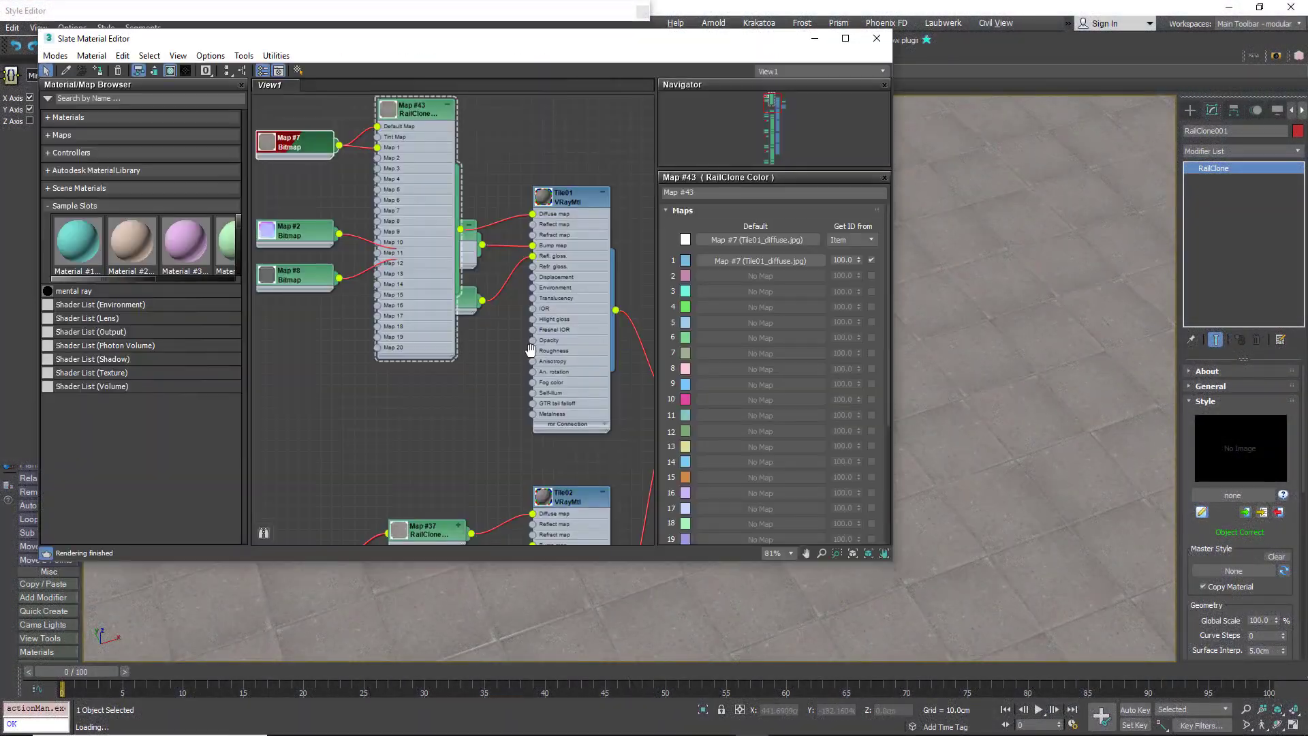
{"action": "scroll", "coordinate": [530, 350], "scroll_direction": "down", "scroll_amount": 10}
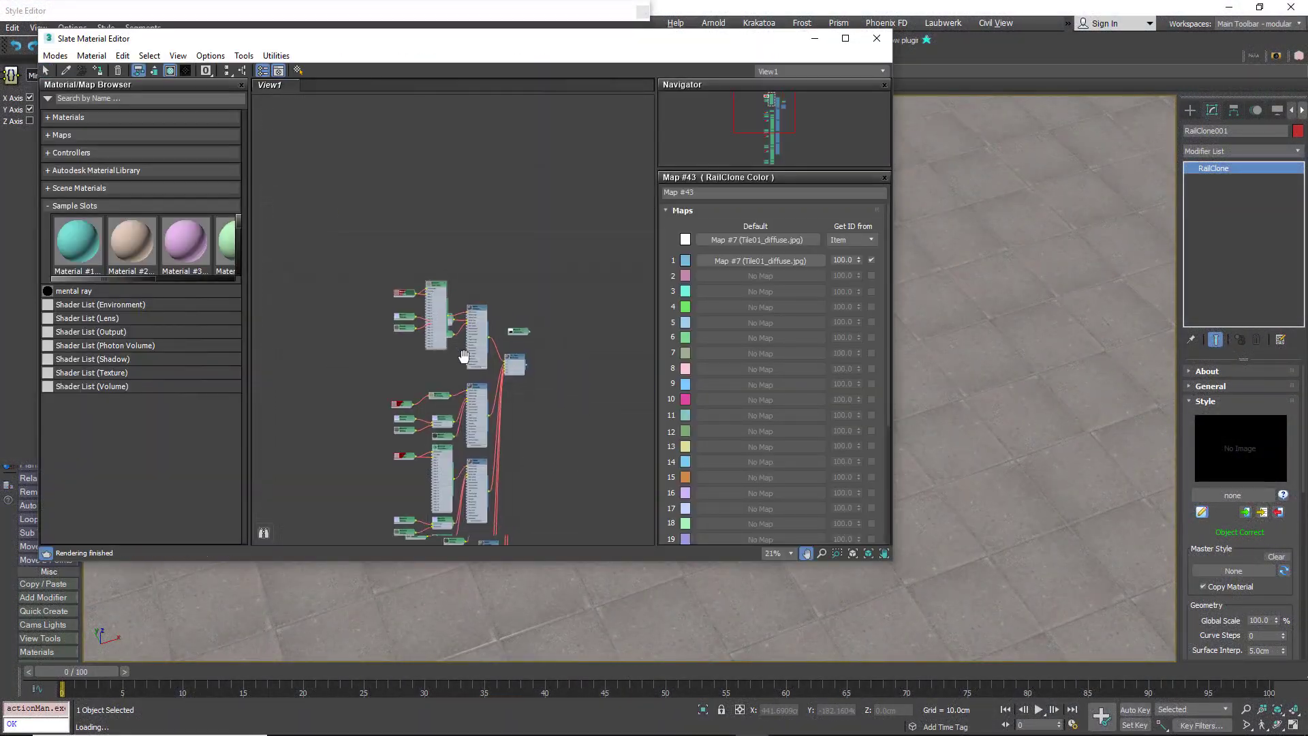
{"action": "middle_click_drag", "start_coordinate": [502, 313], "coordinate": [495, 169]}
{"action": "scroll", "coordinate": [493, 96], "scroll_direction": "up", "scroll_amount": 8}
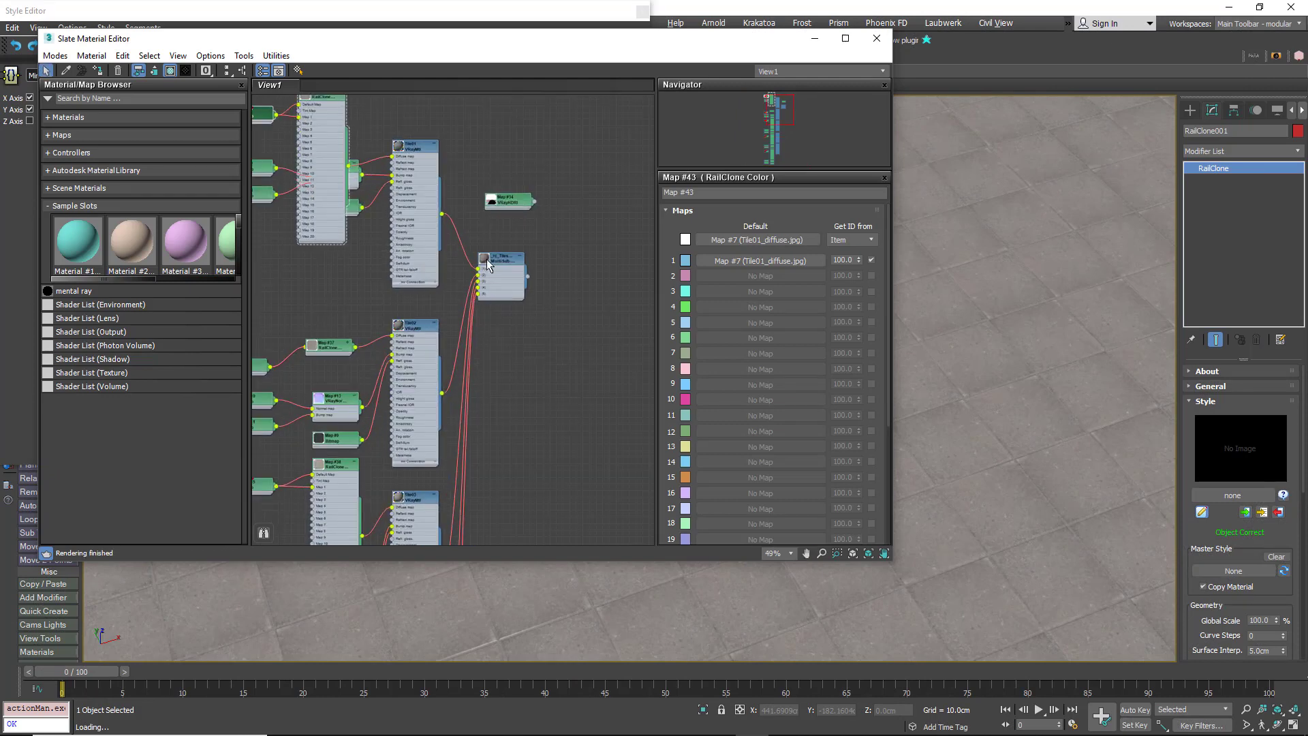
{"action": "left_click", "coordinate": [876, 38]}
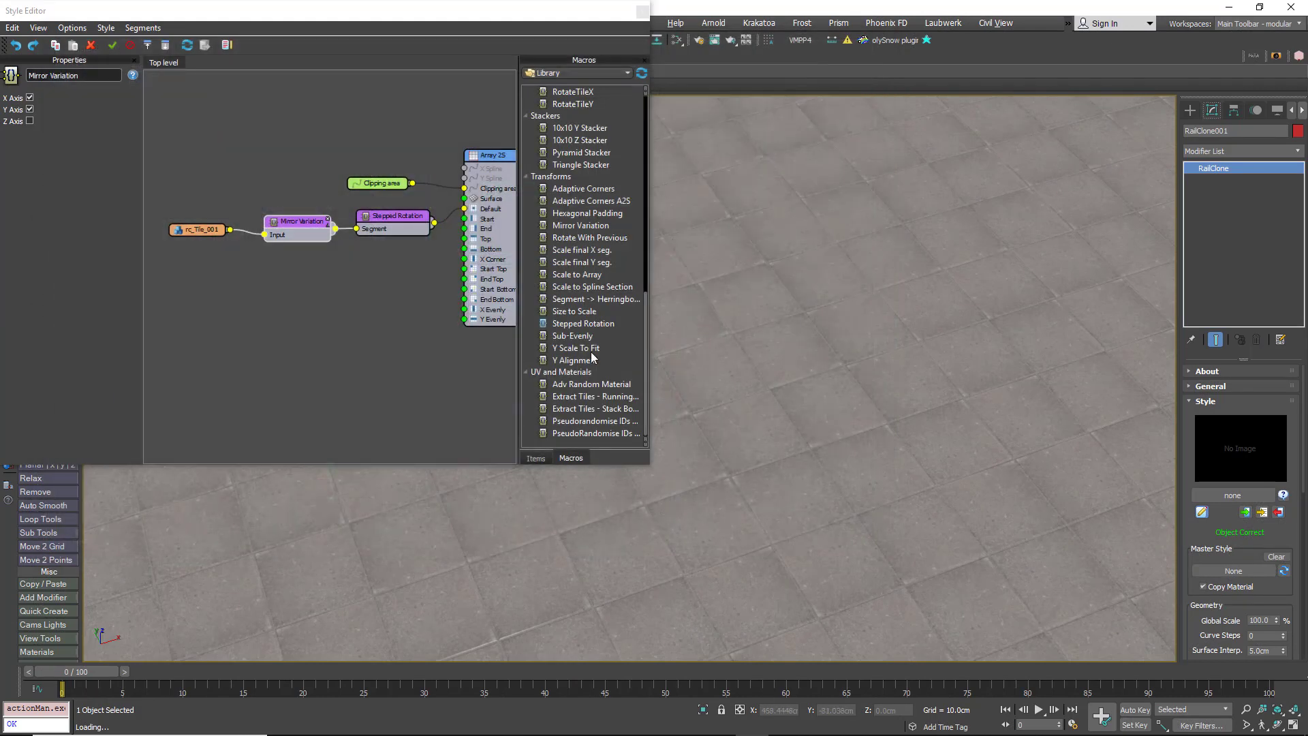
- Insert a Material operator between rc_Tile_001 and Mirror Variation with random material IDs 1 to 5
{"action": "left_click", "coordinate": [545, 456]}
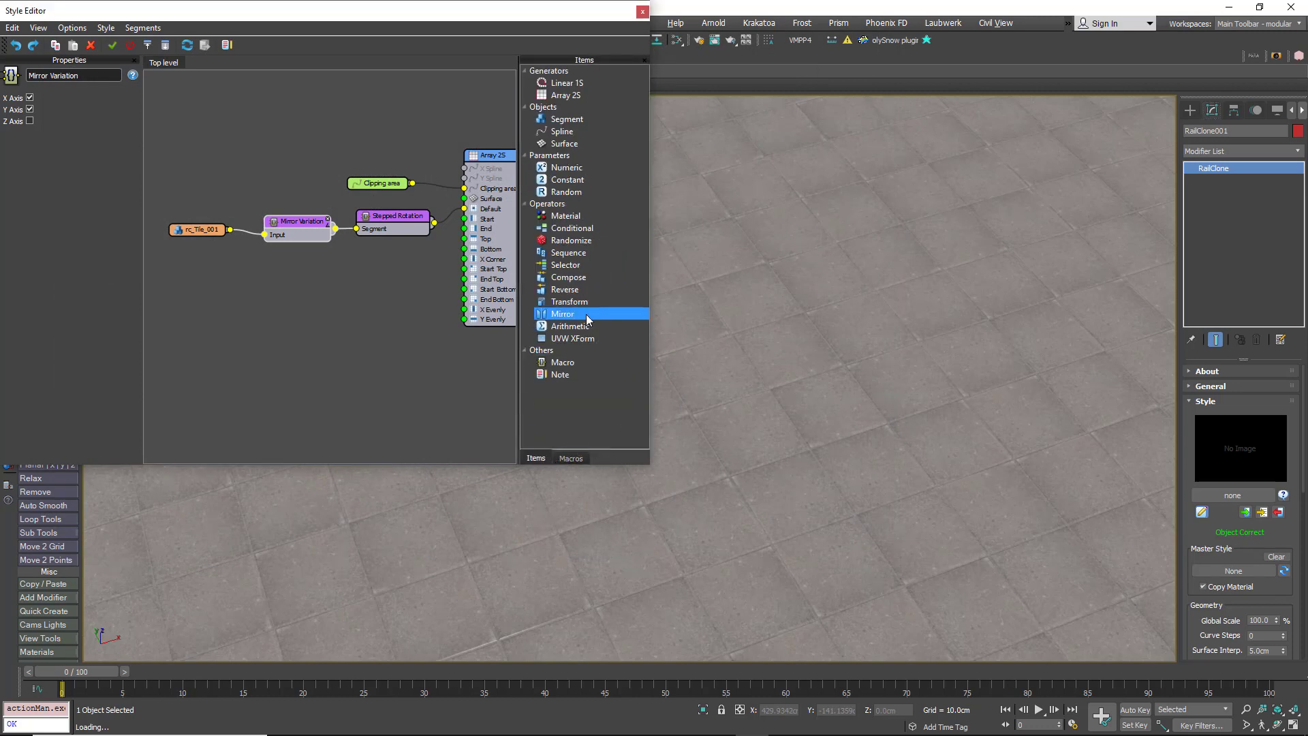
{"action": "left_click_drag", "start_coordinate": [576, 216], "coordinate": [207, 286]}
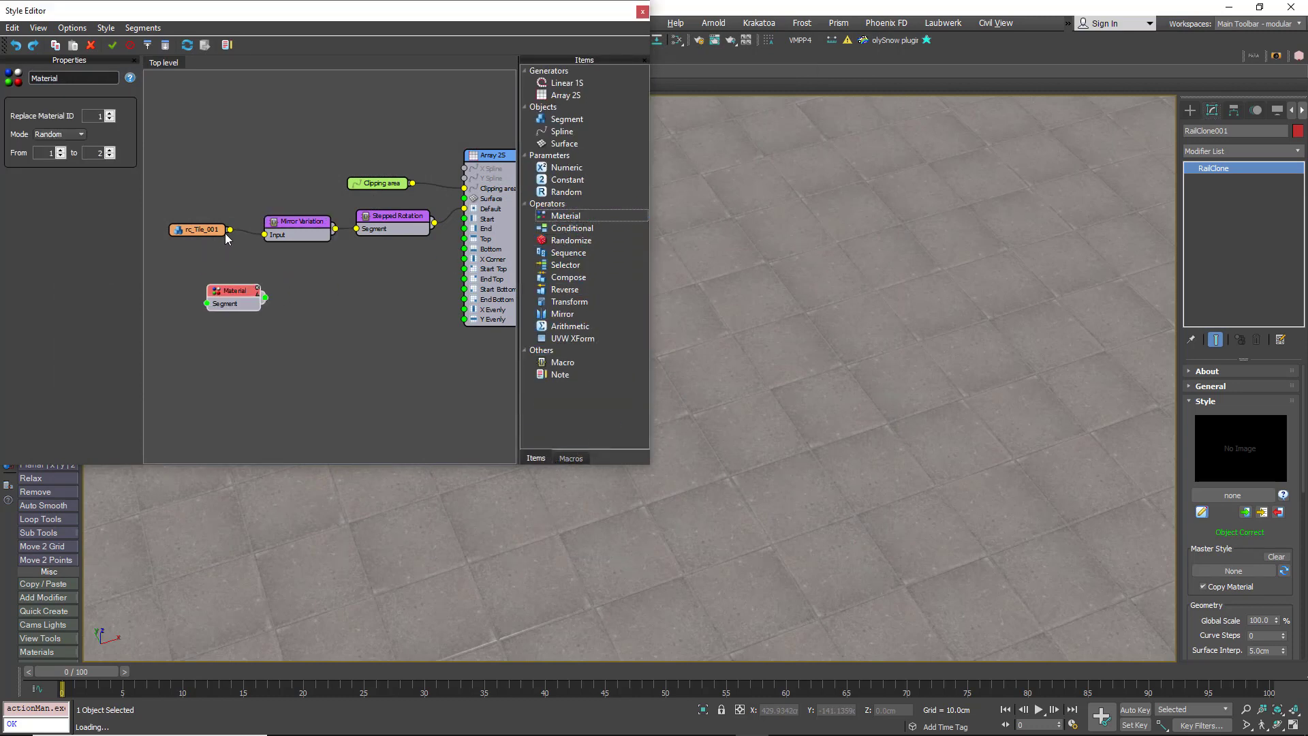
{"action": "left_click_drag", "start_coordinate": [230, 231], "coordinate": [183, 239]}
{"action": "left_click_drag", "start_coordinate": [237, 290], "coordinate": [237, 261]}
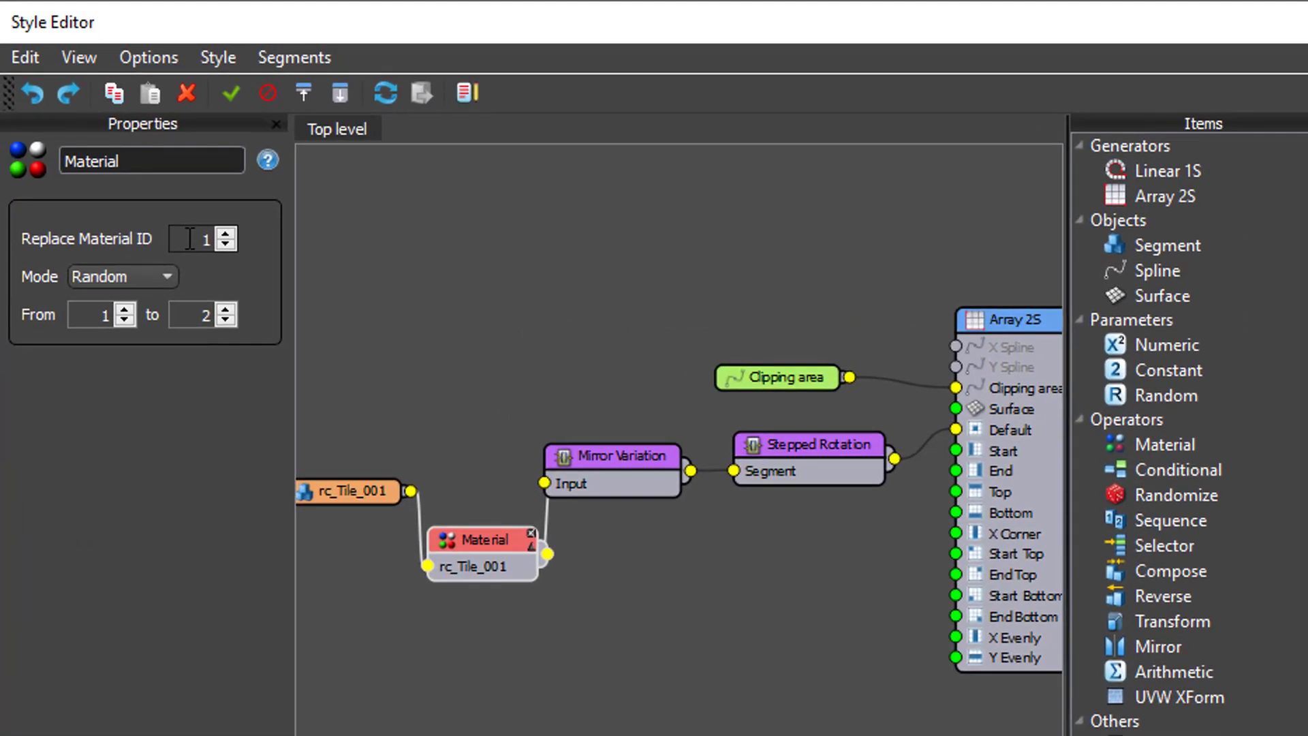
{"action": "double_click", "coordinate": [189, 239]}
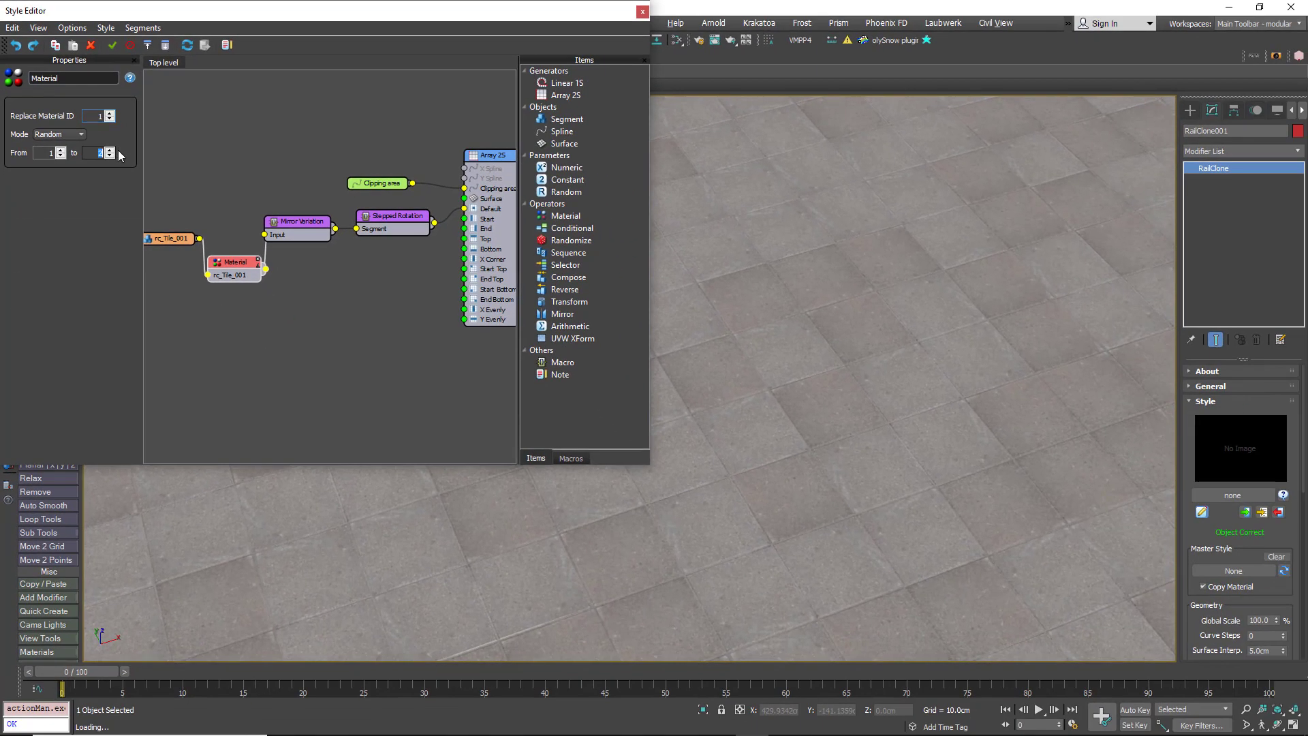
{"action": "double_click", "coordinate": [119, 182]}
{"action": "type", "text": "5"}
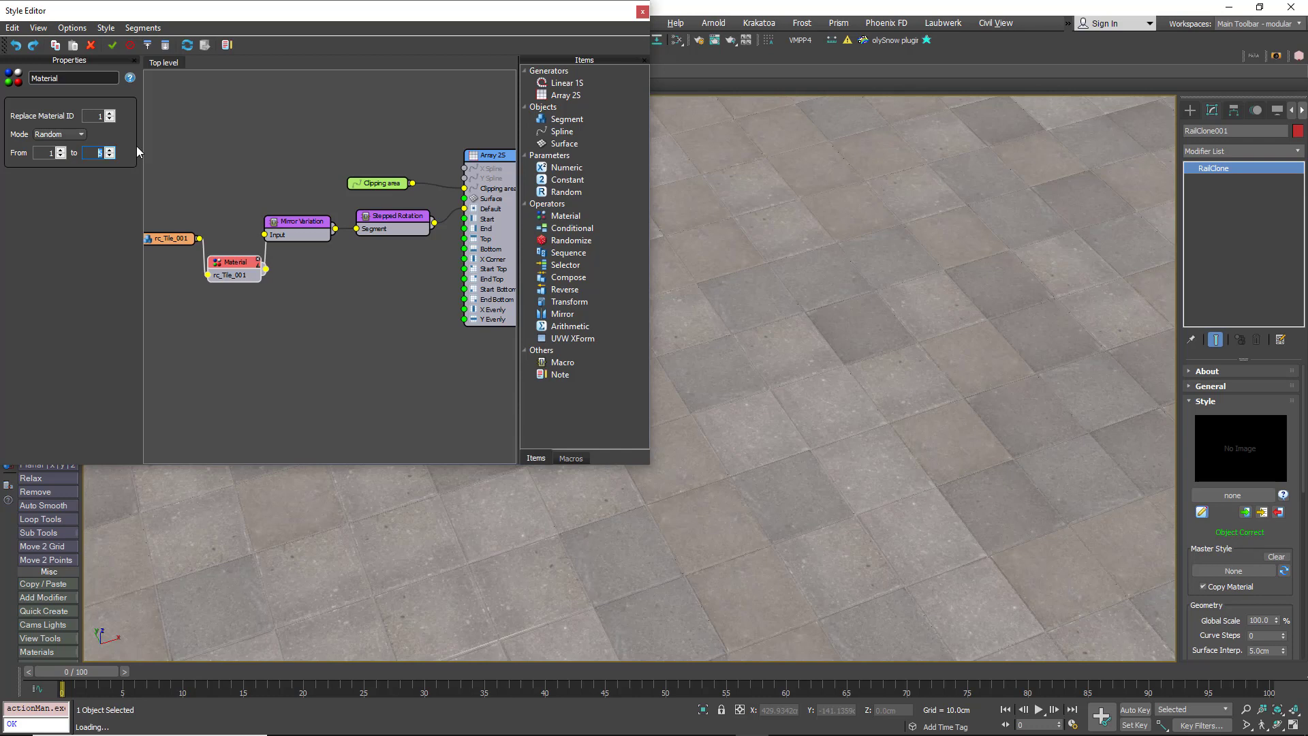